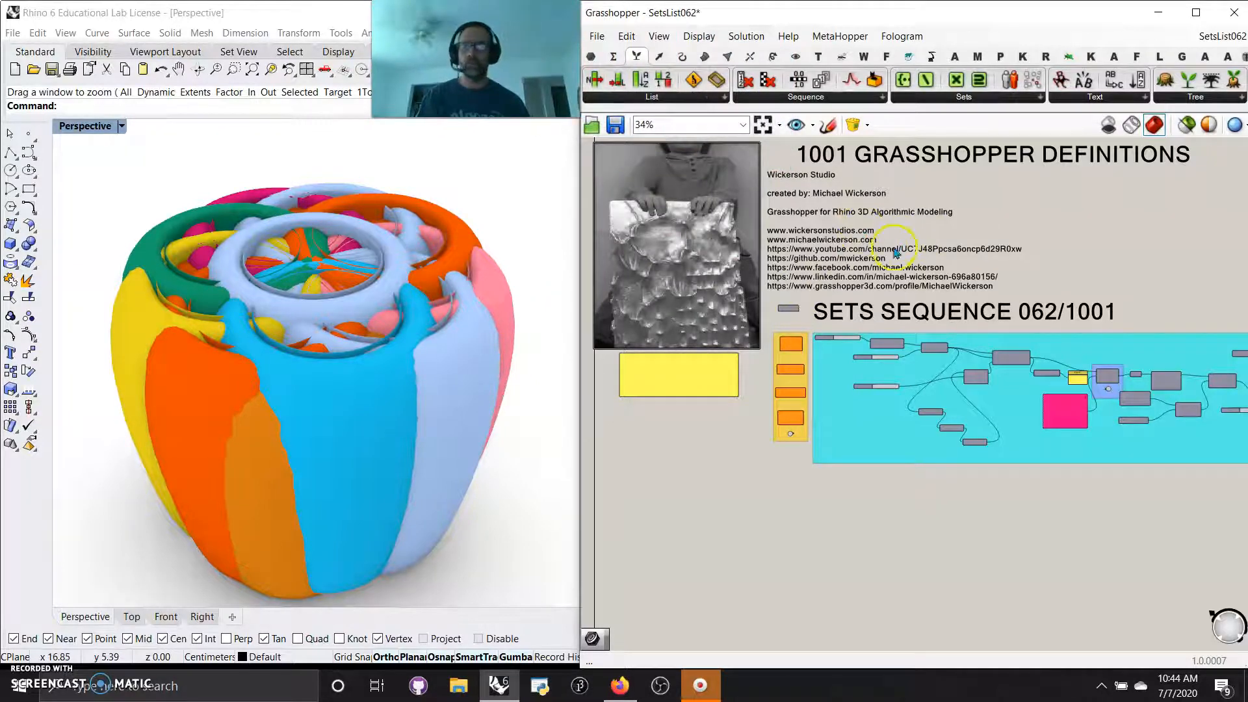
Set the Perspective viewport's display mode to Shaded
{"action": "scroll", "coordinate": [780, 452], "scroll_direction": "up", "scroll_amount": 6}
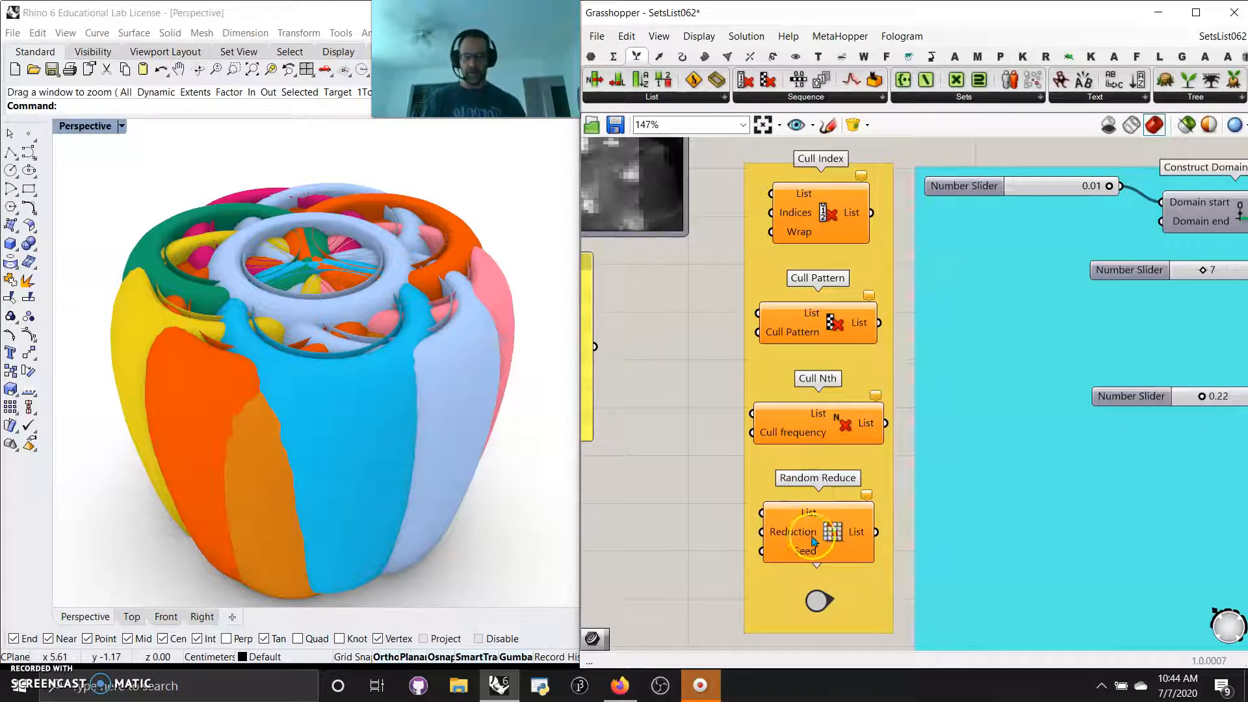
{"action": "double_click", "coordinate": [809, 604]}
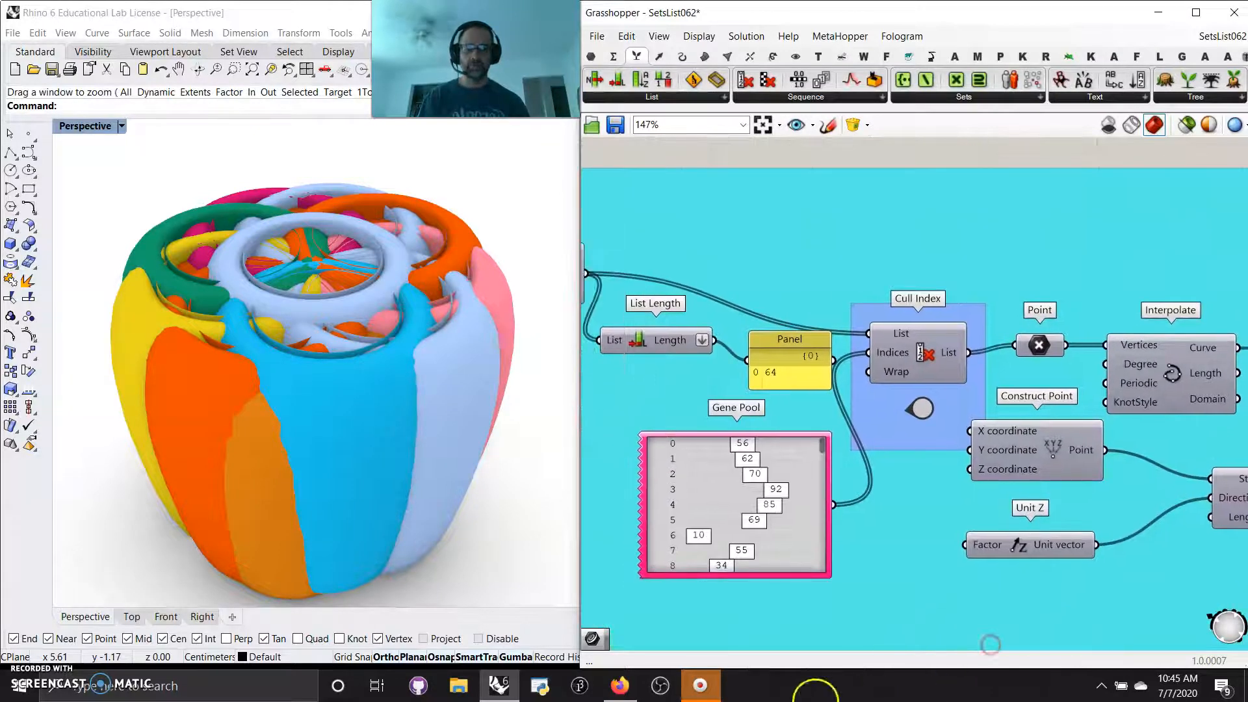
{"action": "right_click_drag", "start_coordinate": [659, 605], "coordinate": [966, 520]}
{"action": "mouse_move", "coordinate": [650, 400]}
{"action": "right_mouse_down"}
{"action": "mouse_move", "coordinate": [791, 432]}
{"action": "mouse_move", "coordinate": [1062, 438]}
{"action": "right_mouse_up"}
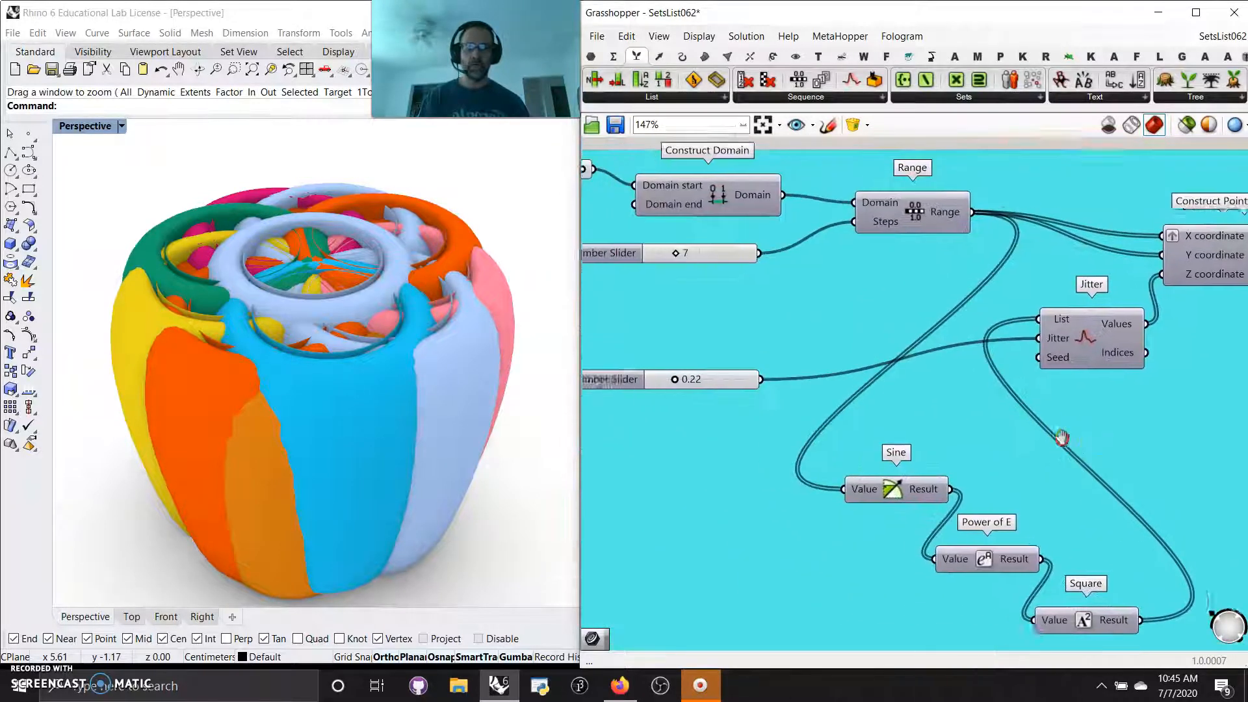
{"action": "right_click_drag", "start_coordinate": [788, 385], "coordinate": [943, 433]}
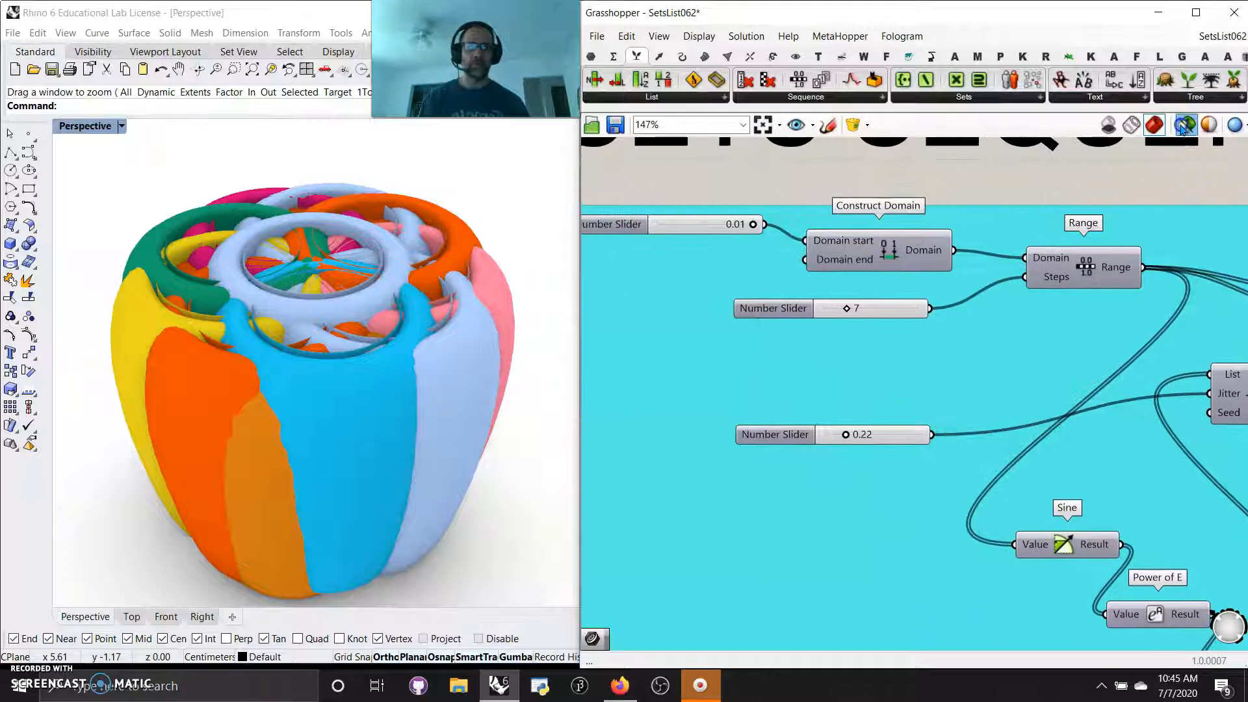
{"action": "left_click", "coordinate": [86, 126]}
{"action": "left_click", "coordinate": [83, 180]}
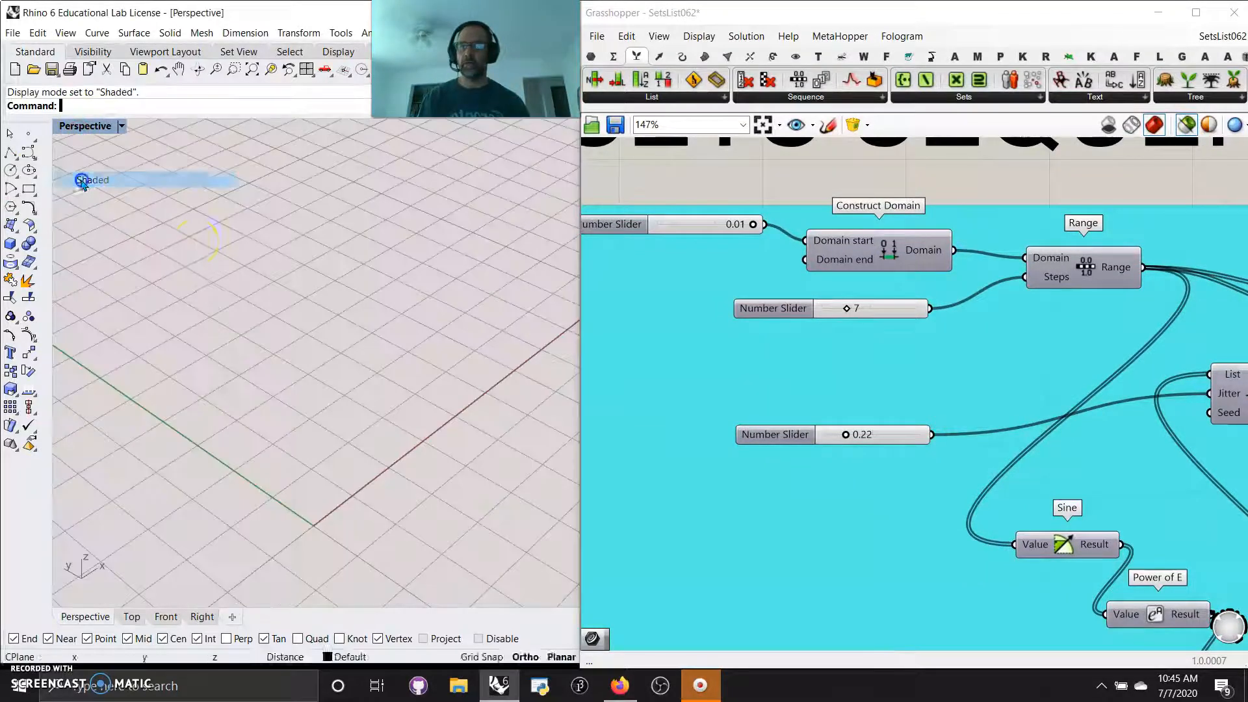
Restrict the preview to selected components and show only the Construct Point output that feeds List Length
{"action": "right_click_drag", "start_coordinate": [1036, 347], "coordinate": [774, 317]}
{"action": "scroll", "coordinate": [833, 282], "scroll_direction": "down", "scroll_amount": 1}
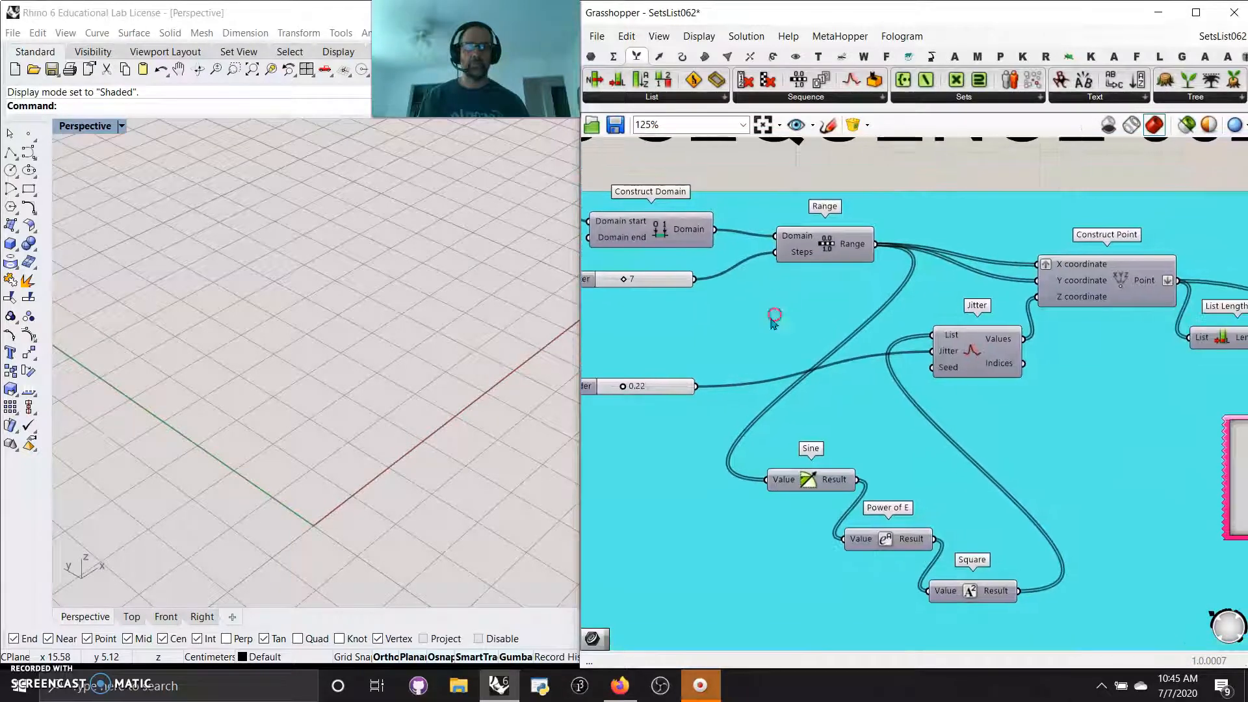
{"action": "left_click", "coordinate": [1091, 284]}
{"action": "right_click_drag", "start_coordinate": [108, 401], "coordinate": [251, 345]}
{"action": "left_click", "coordinate": [1187, 124]}
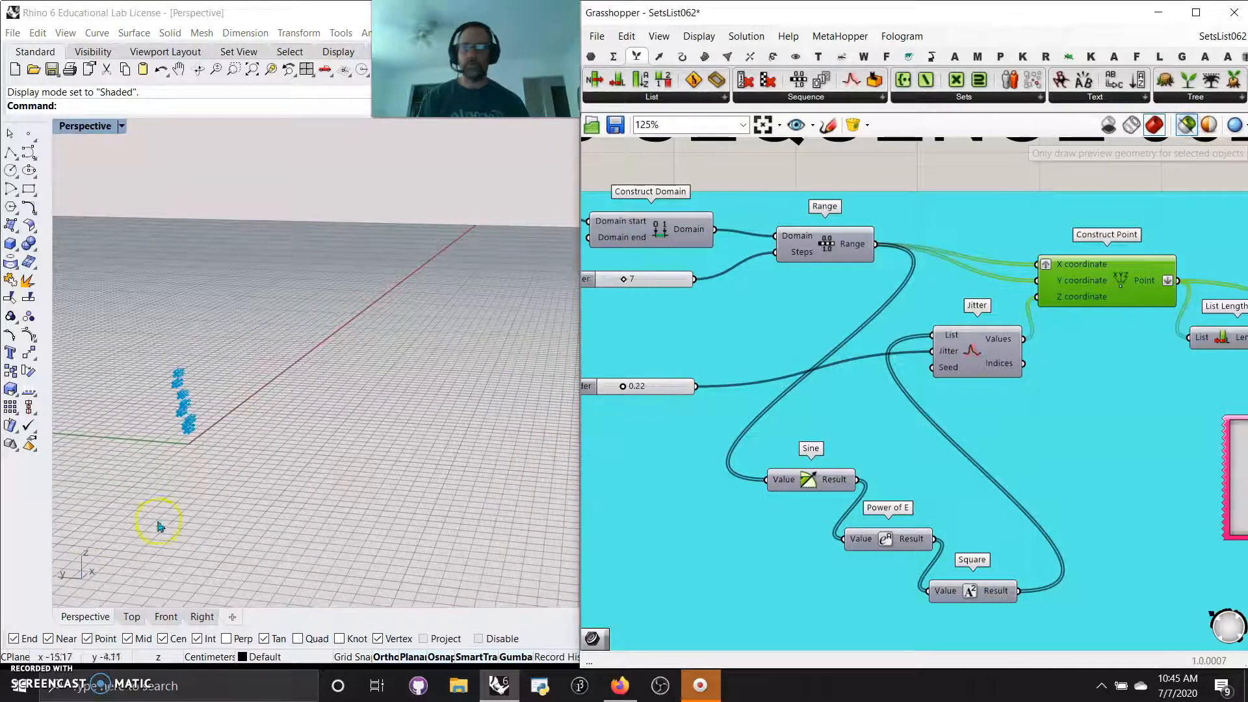
{"action": "scroll", "coordinate": [175, 419], "scroll_direction": "up", "scroll_amount": 2}
{"action": "scroll", "coordinate": [174, 420], "scroll_direction": "up", "scroll_amount": 1}
{"action": "right_click_drag", "start_coordinate": [175, 420], "coordinate": [223, 440]}
Examine how the Range, Jitter and Sine, Power of E and Square components feed the Construct Point coordinates
{"action": "right_click_drag", "start_coordinate": [735, 343], "coordinate": [809, 333]}
{"action": "left_click", "coordinate": [1052, 341]}
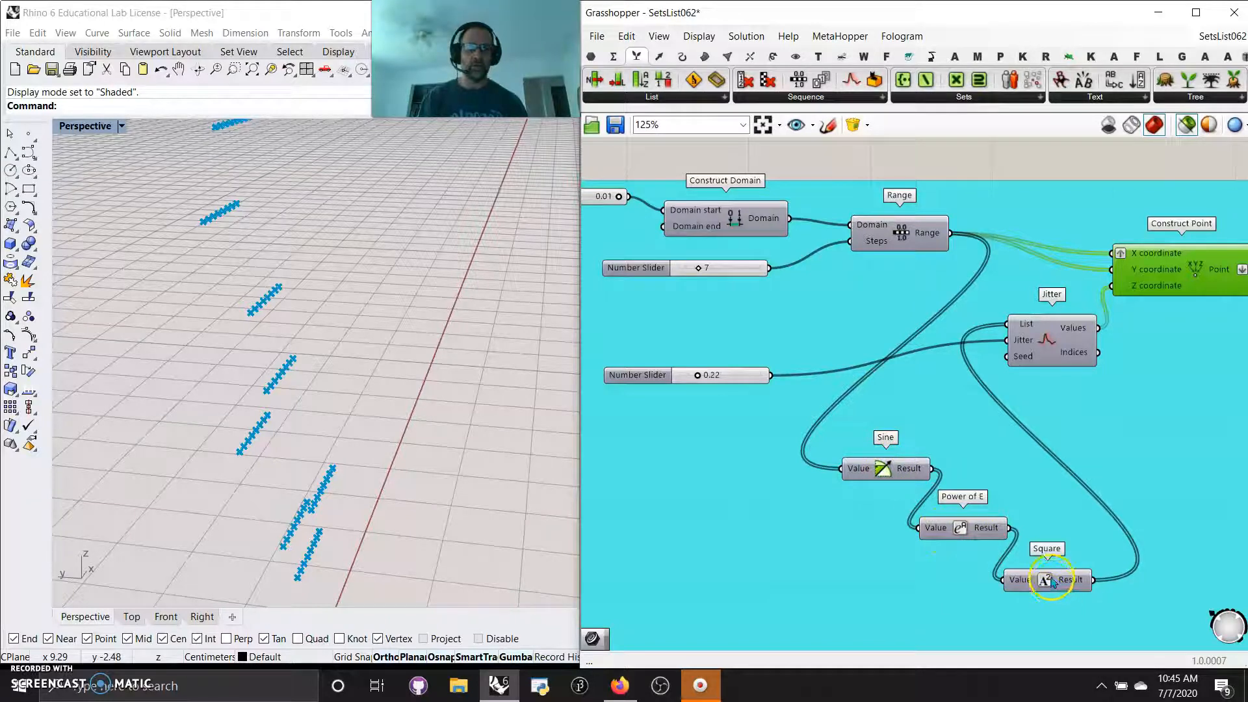
{"action": "right_click_drag", "start_coordinate": [290, 446], "coordinate": [234, 433]}
{"action": "right_click_drag", "start_coordinate": [1066, 371], "coordinate": [934, 361]}
{"action": "right_click_drag", "start_coordinate": [391, 458], "coordinate": [209, 475]}
{"action": "right_click_drag", "start_coordinate": [626, 390], "coordinate": [737, 379]}
{"action": "right_click_drag", "start_coordinate": [348, 466], "coordinate": [144, 420]}
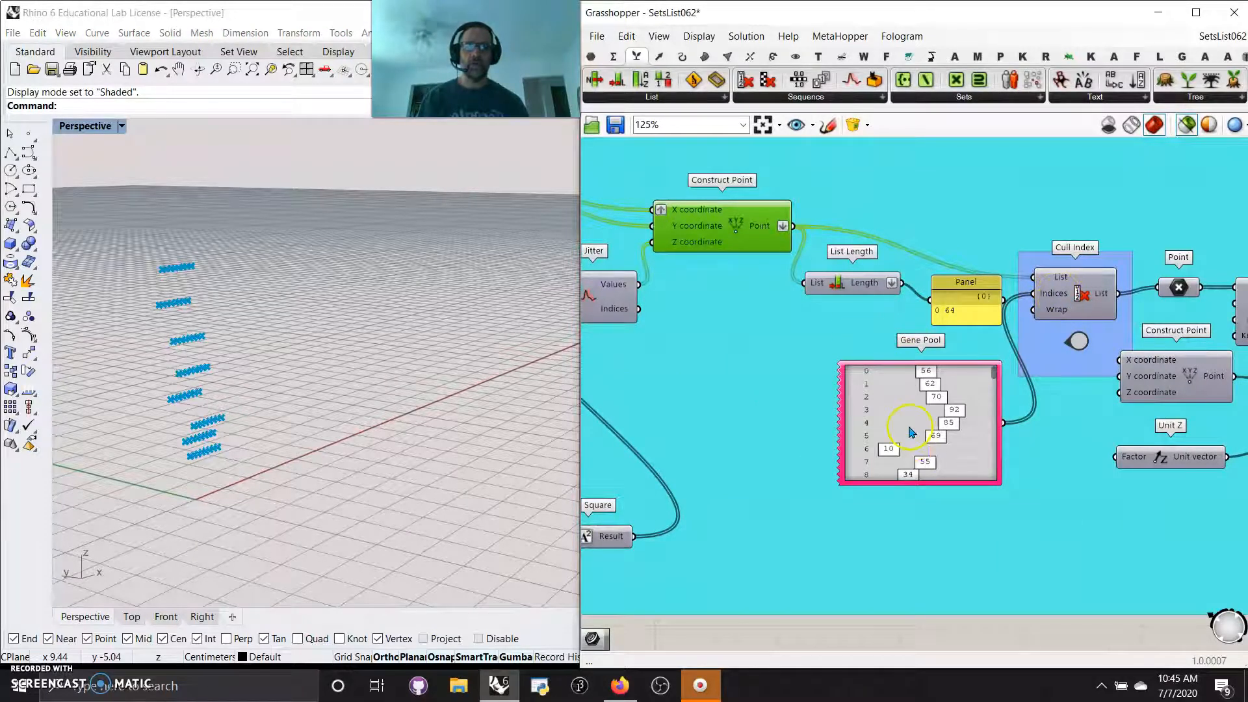
Shift the List Length panel slightly and review the Gene Pool's count, decimals and range settings
{"action": "left_click_drag", "start_coordinate": [966, 321], "coordinate": [954, 325]}
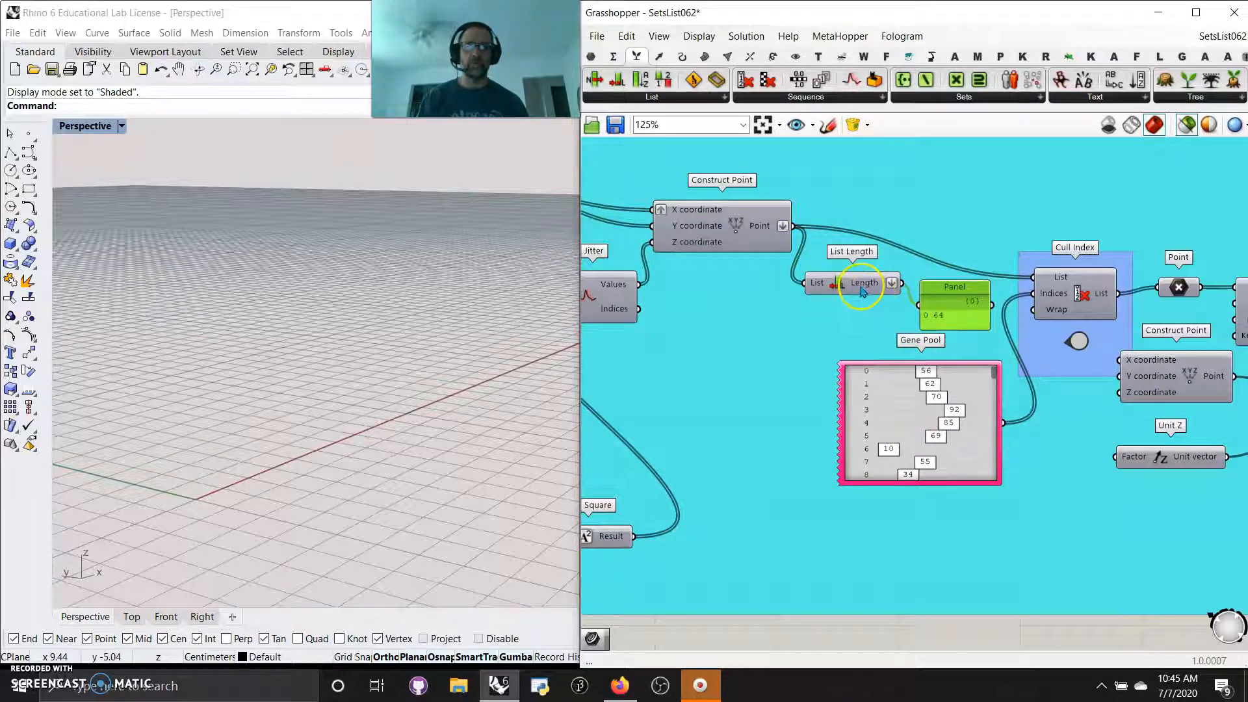
{"action": "right_click_drag", "start_coordinate": [919, 411], "coordinate": [916, 409]}
{"action": "right_click", "coordinate": [911, 410]}
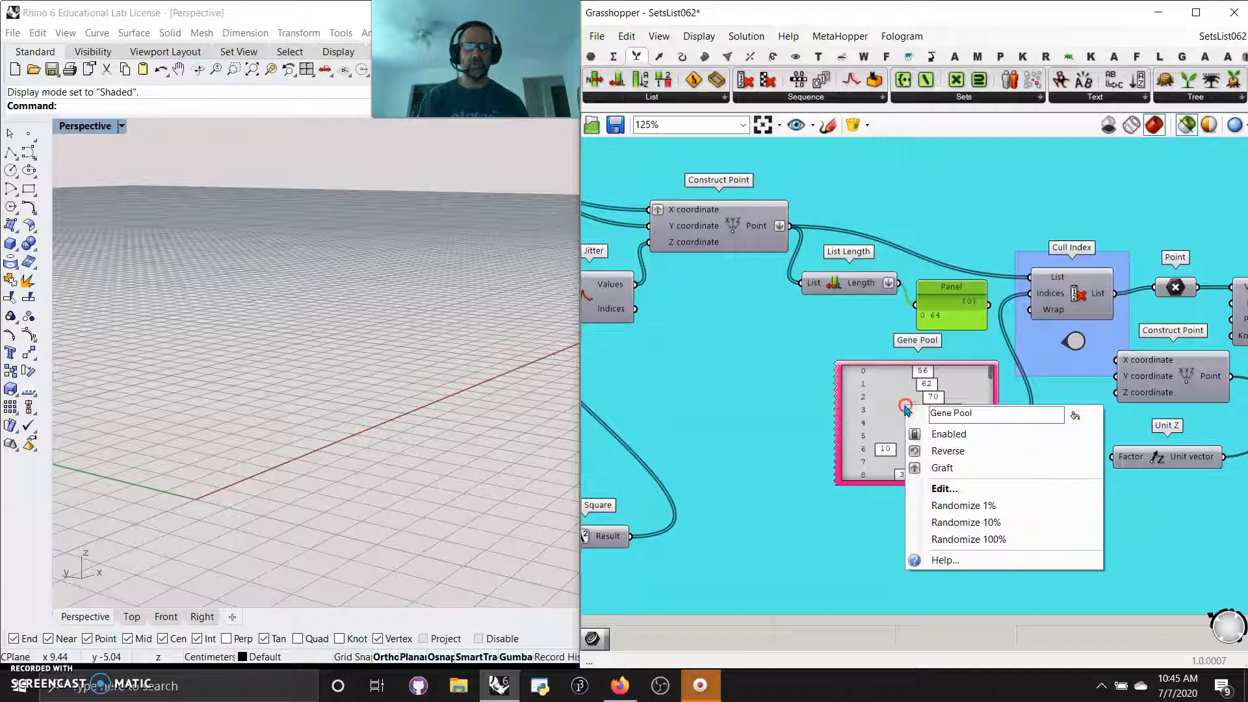
{"action": "left_click", "coordinate": [946, 489]}
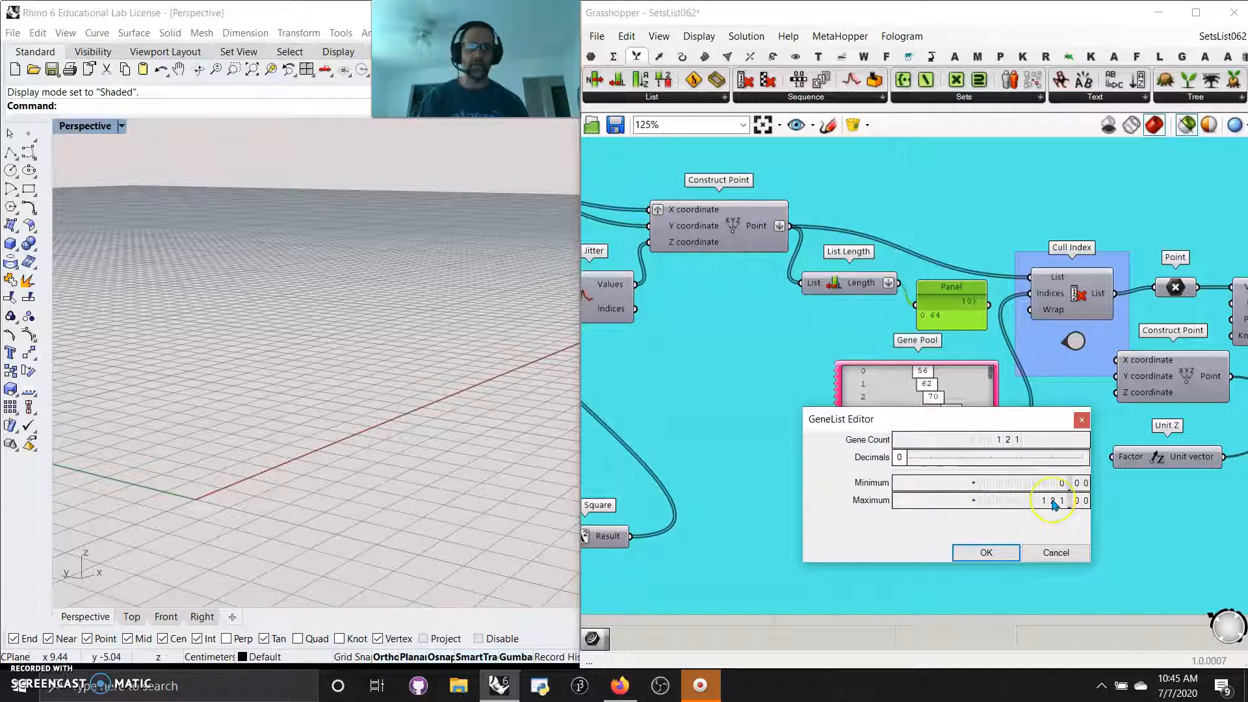
{"action": "left_click", "coordinate": [1006, 553]}
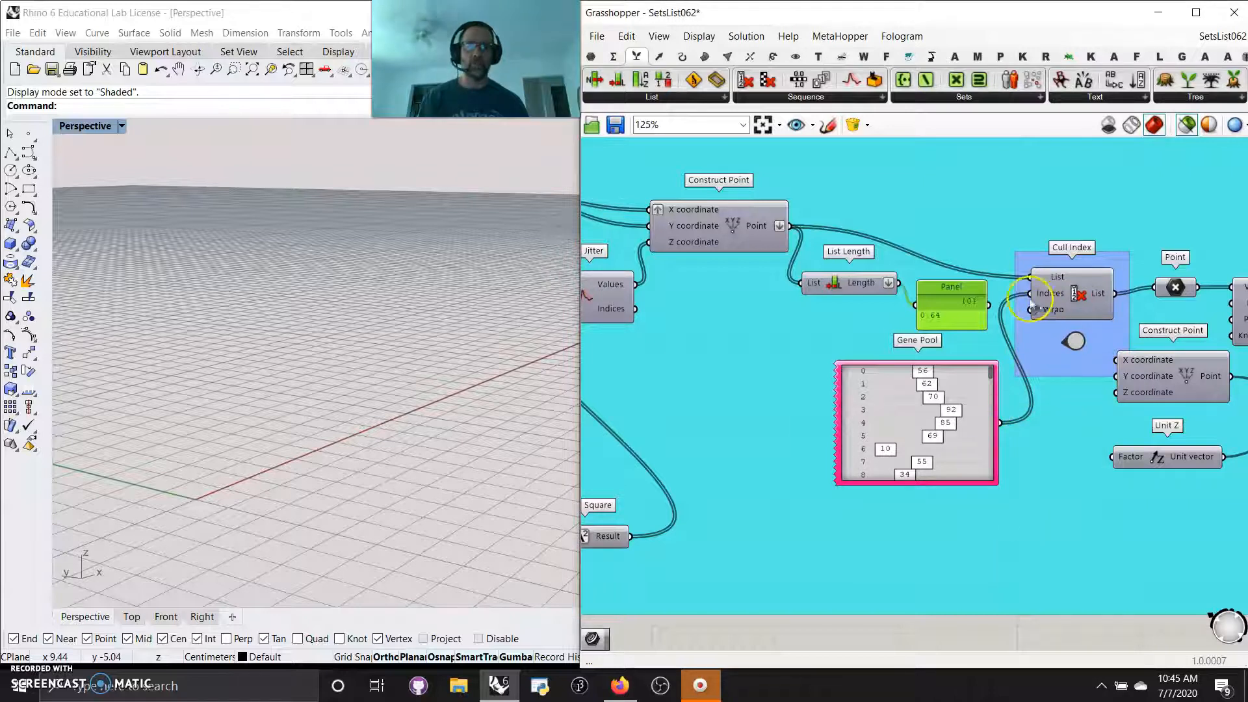
Preview the points left by Cull Index using the Point parameter connected to its output
{"action": "mouse_move", "coordinate": [1044, 297]}
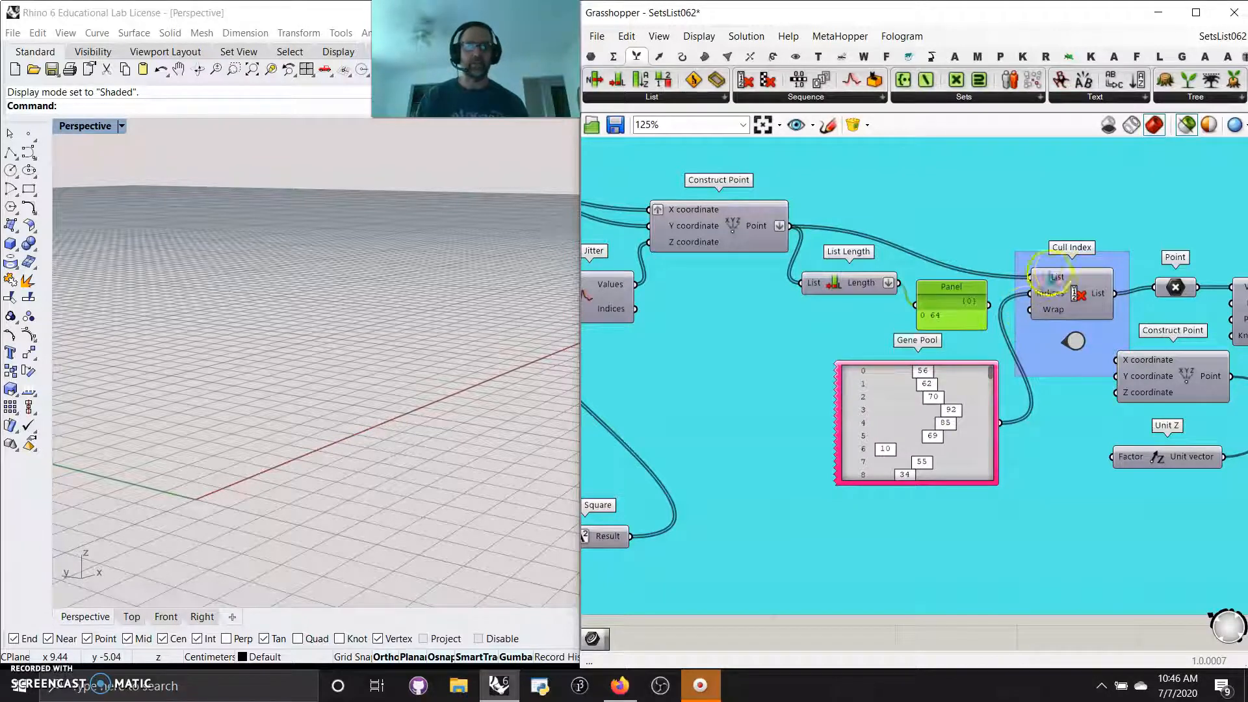
{"action": "left_click", "coordinate": [754, 240]}
{"action": "left_click", "coordinate": [1174, 290]}
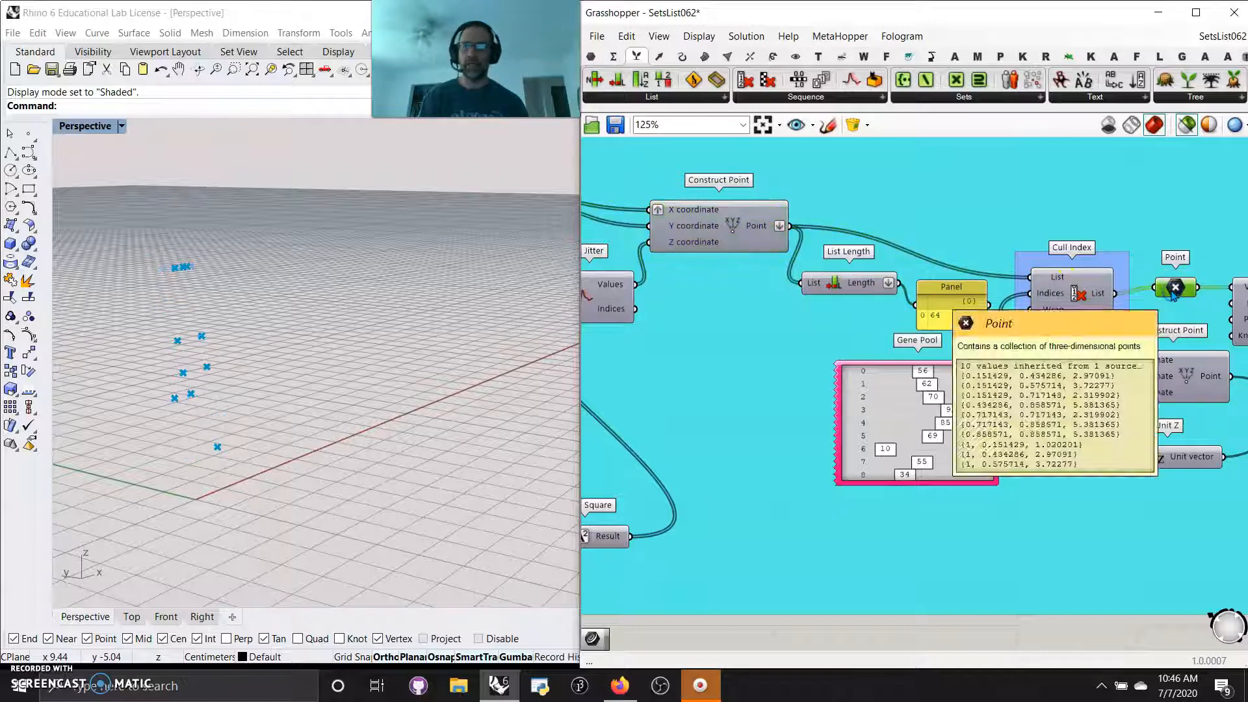
{"action": "right_click_drag", "start_coordinate": [266, 318], "coordinate": [241, 385]}
Preview the Interpolate curve drawn through the culled points and view it from another angle
{"action": "right_click_drag", "start_coordinate": [1072, 588], "coordinate": [661, 548]}
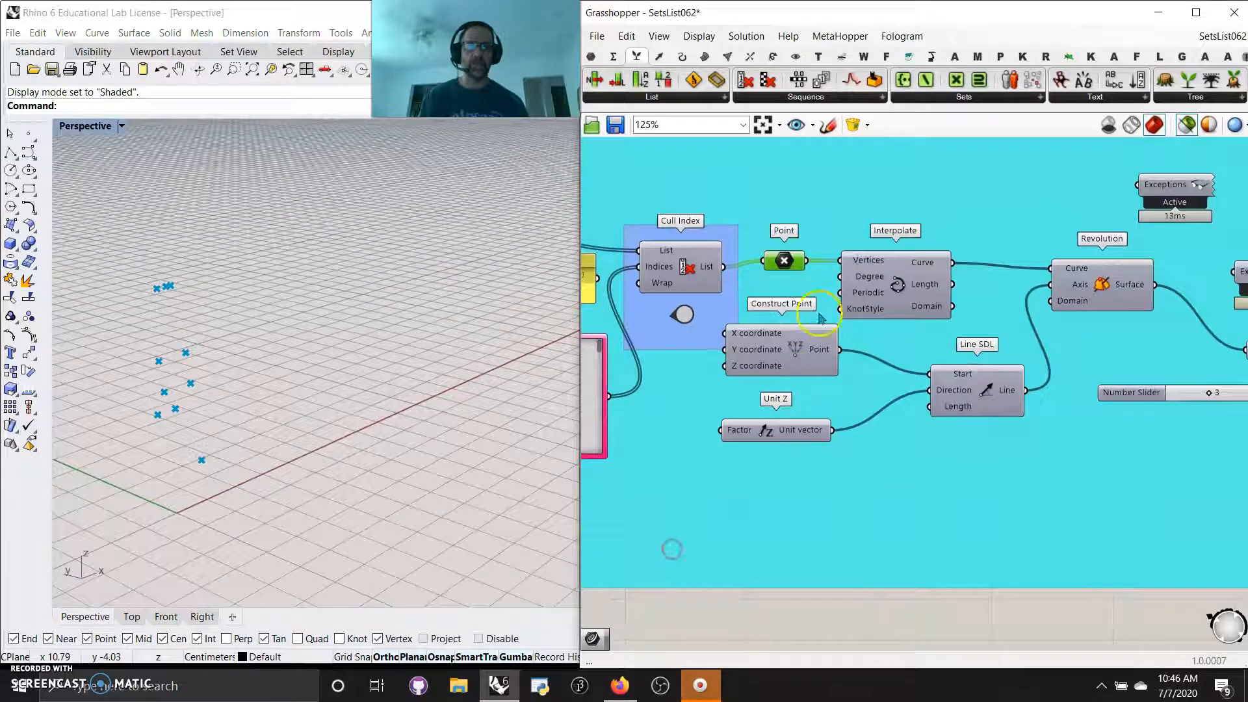
{"action": "left_click", "coordinate": [899, 290]}
{"action": "right_click_drag", "start_coordinate": [559, 423], "coordinate": [210, 443]}
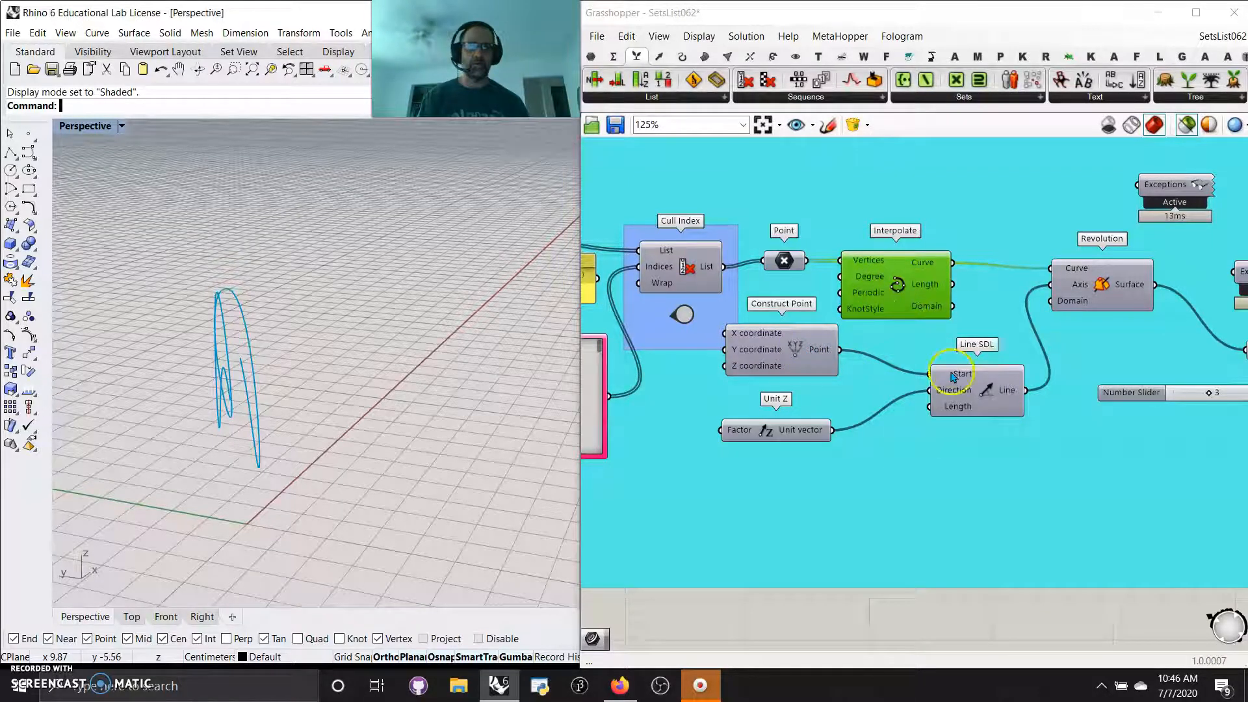
Preview the Revolution surface and examine its form up close from several angles
{"action": "left_click", "coordinate": [1092, 300]}
{"action": "right_click_drag", "start_coordinate": [358, 384], "coordinate": [311, 427]}
{"action": "scroll", "coordinate": [325, 408], "scroll_direction": "up", "scroll_amount": 5}
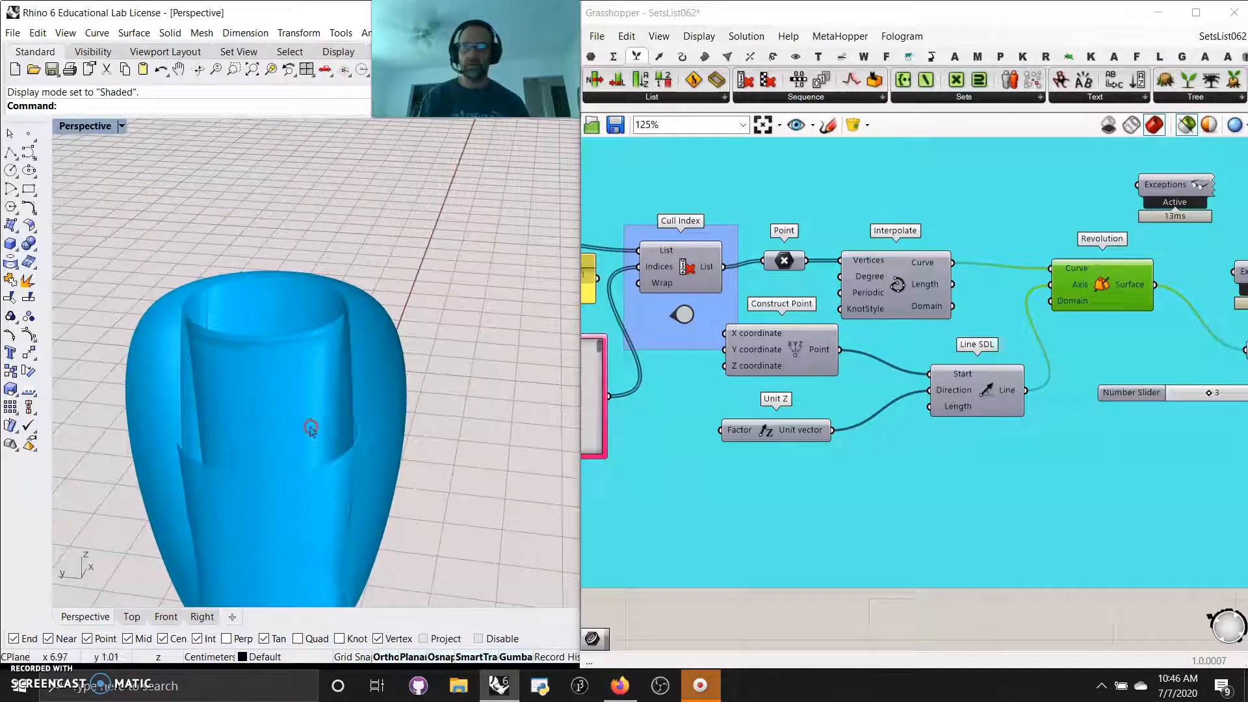
{"action": "right_click_drag", "start_coordinate": [1084, 372], "coordinate": [834, 375]}
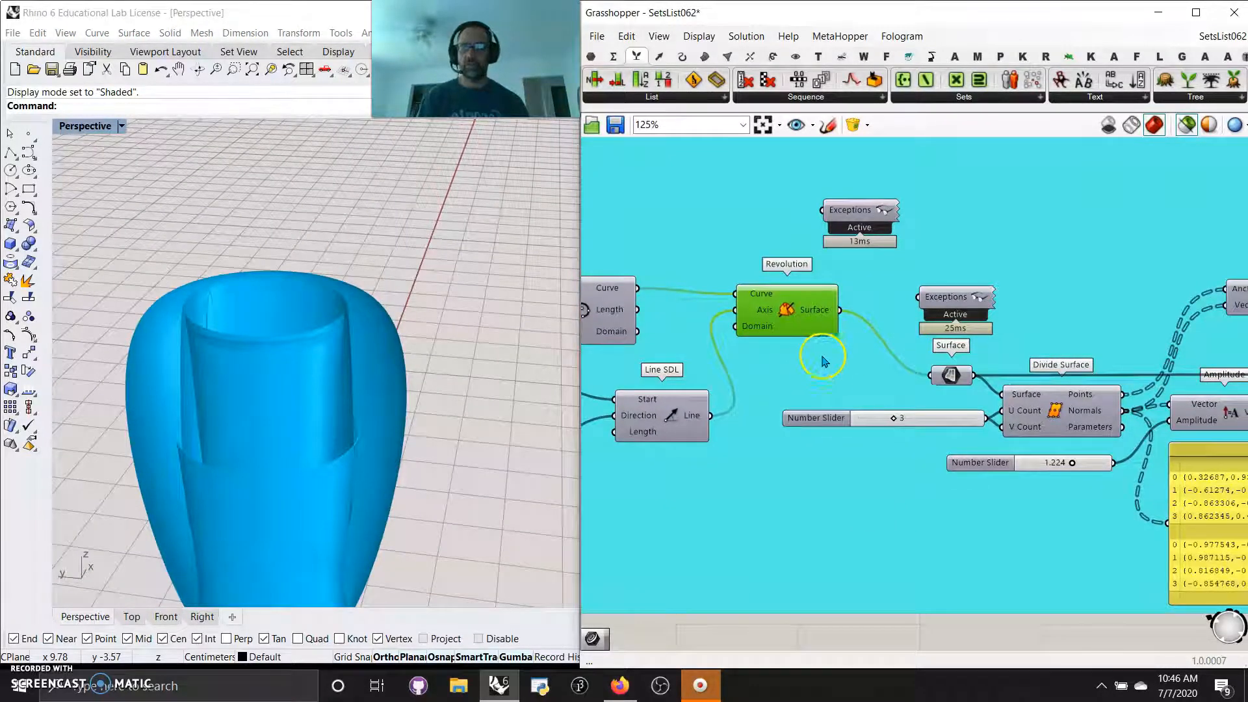
{"action": "right_click_drag", "start_coordinate": [545, 444], "coordinate": [459, 444]}
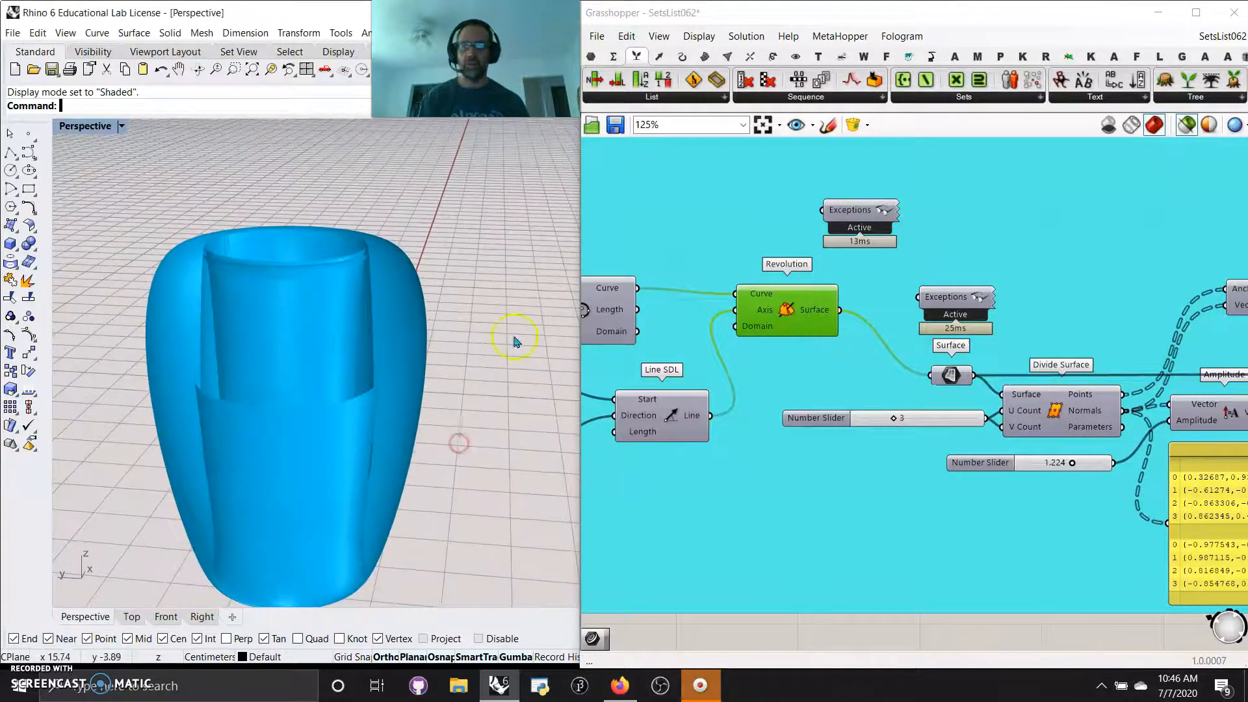
Trace the Divide Surface, Amplitude and Extrude components through to the Param Viewer and select it
{"action": "right_click_drag", "start_coordinate": [882, 388], "coordinate": [691, 280]}
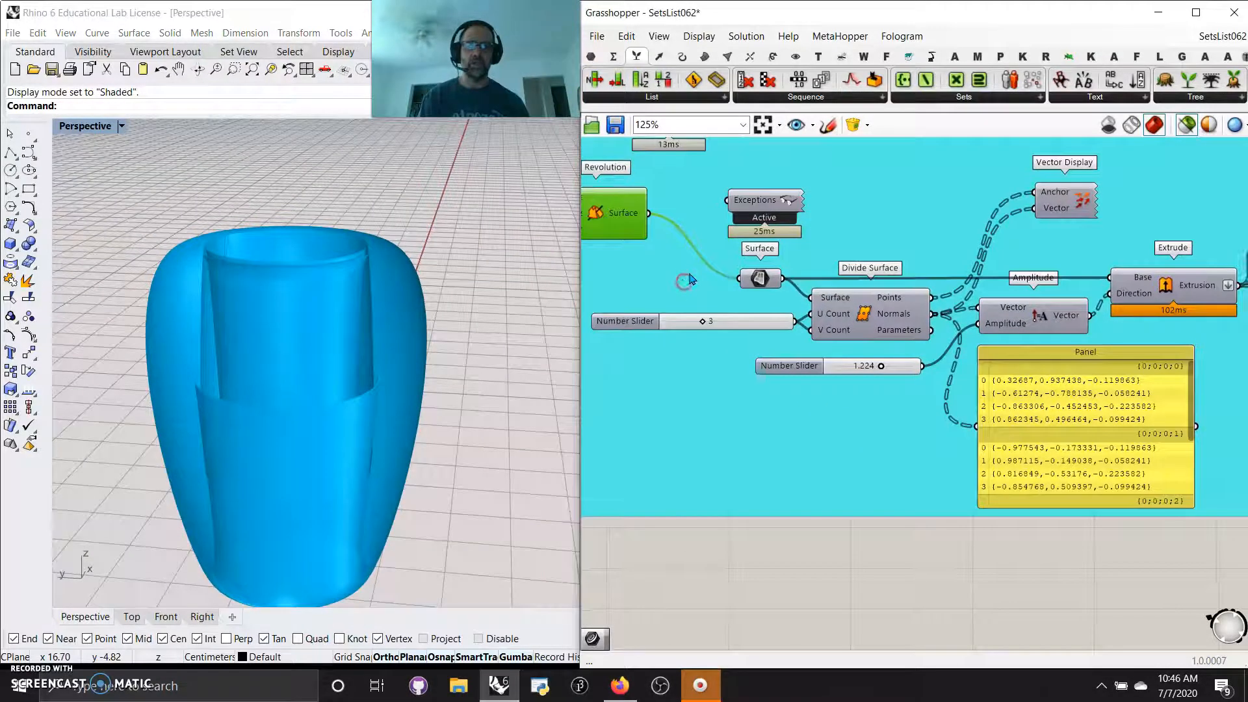
{"action": "mouse_move", "coordinate": [928, 217]}
{"action": "right_mouse_down"}
{"action": "mouse_move", "coordinate": [772, 208]}
{"action": "mouse_move", "coordinate": [741, 235]}
{"action": "mouse_move", "coordinate": [835, 232]}
{"action": "mouse_move", "coordinate": [711, 182]}
{"action": "right_mouse_up"}
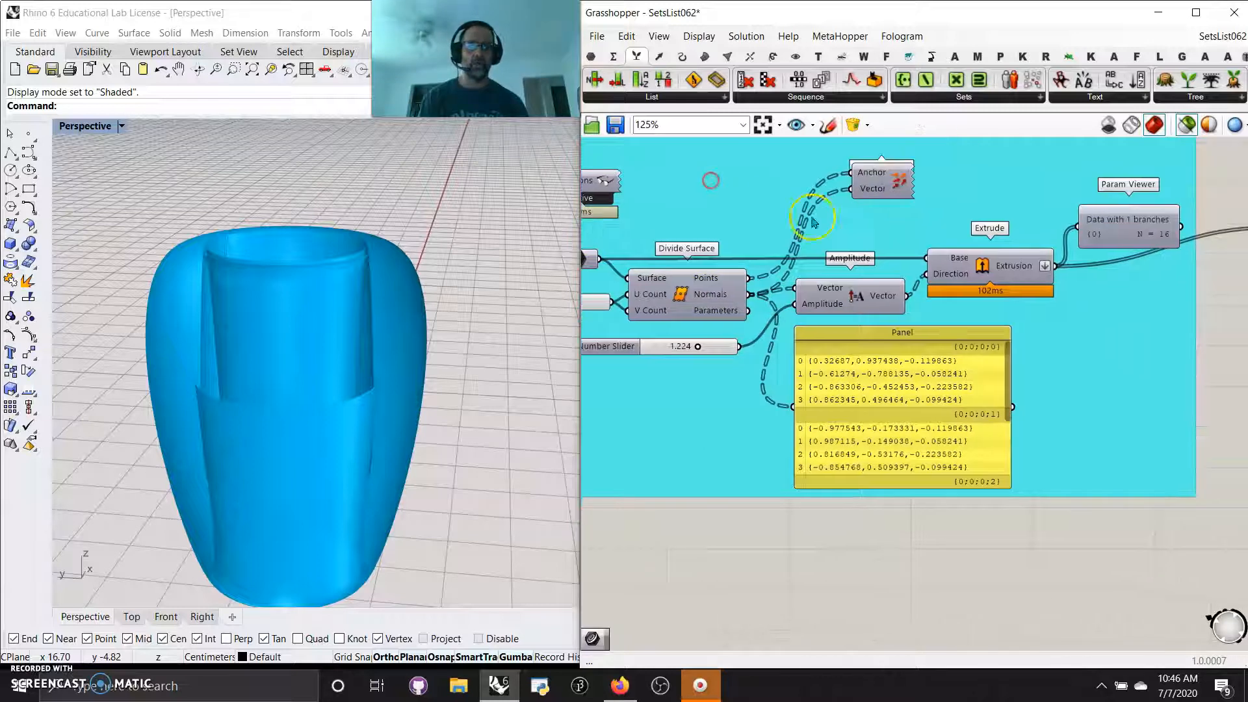
{"action": "left_click", "coordinate": [1126, 229]}
{"action": "scroll", "coordinate": [1177, 356], "scroll_direction": "down", "scroll_amount": 3}
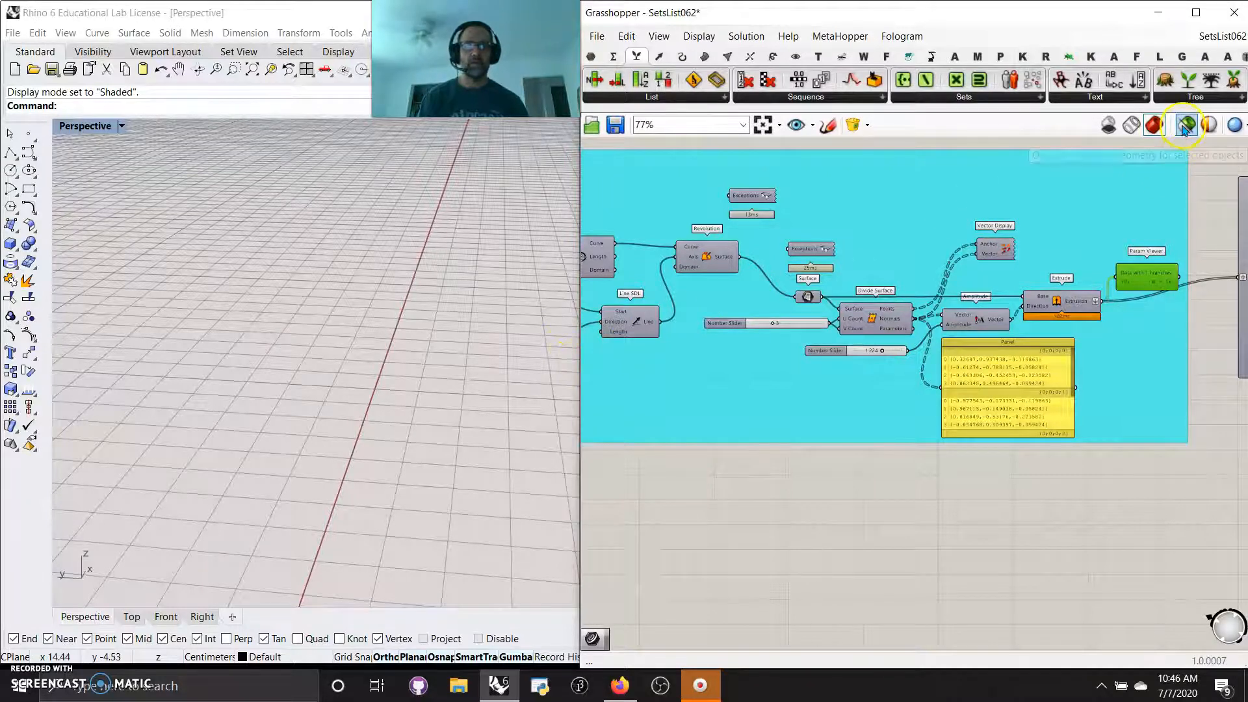
Preview the extruded surfaces through the component that explodes the data tree and inspect its incoming data
{"action": "scroll", "coordinate": [1135, 256], "scroll_direction": "down", "scroll_amount": 2}
{"action": "right_click_drag", "start_coordinate": [1013, 287], "coordinate": [823, 256]}
{"action": "left_click", "coordinate": [1035, 274]}
{"action": "right_click_drag", "start_coordinate": [439, 460], "coordinate": [372, 452]}
{"action": "scroll", "coordinate": [986, 296], "scroll_direction": "up", "scroll_amount": 4}
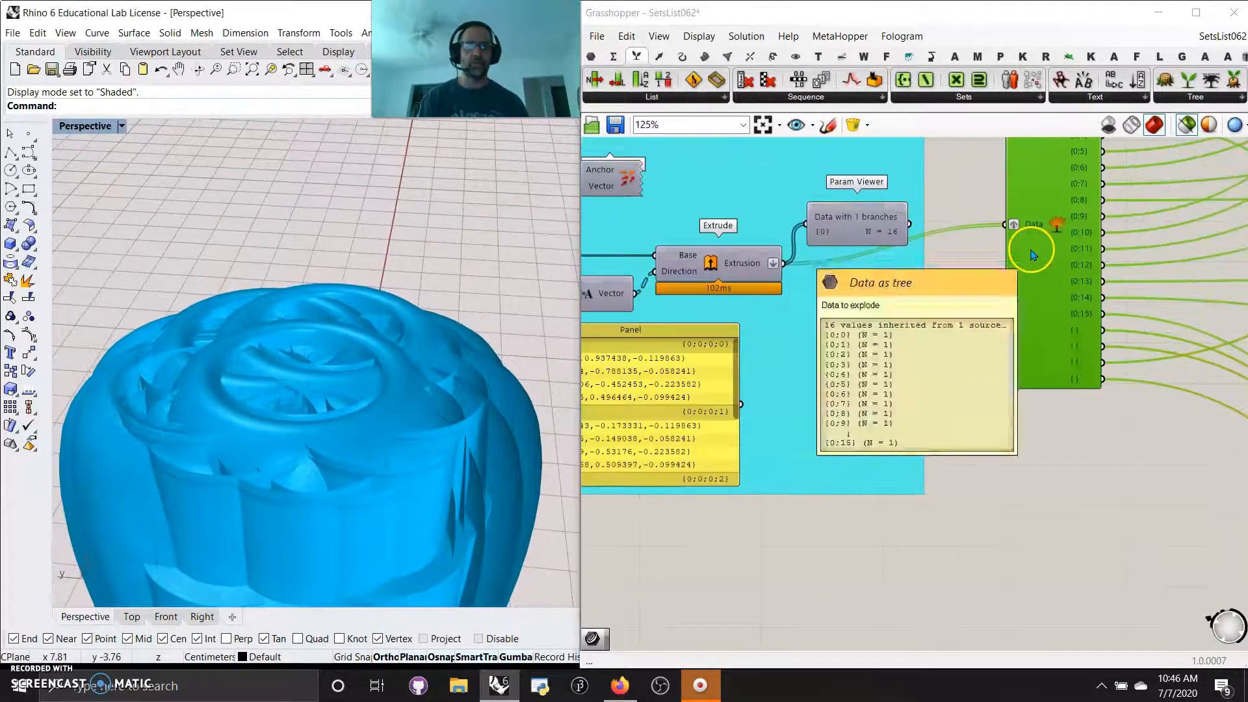
Examine the sliders and gradients connected to the exploded tree branches, leaving only the Param Viewer selected
{"action": "left_click", "coordinate": [946, 263]}
{"action": "scroll", "coordinate": [950, 273], "scroll_direction": "down", "scroll_amount": 3}
{"action": "right_click_drag", "start_coordinate": [950, 274], "coordinate": [941, 432]}
{"action": "scroll", "coordinate": [950, 436], "scroll_direction": "down", "scroll_amount": 3}
{"action": "right_click_drag", "start_coordinate": [1047, 493], "coordinate": [1034, 415]}
{"action": "left_click", "coordinate": [895, 327]}
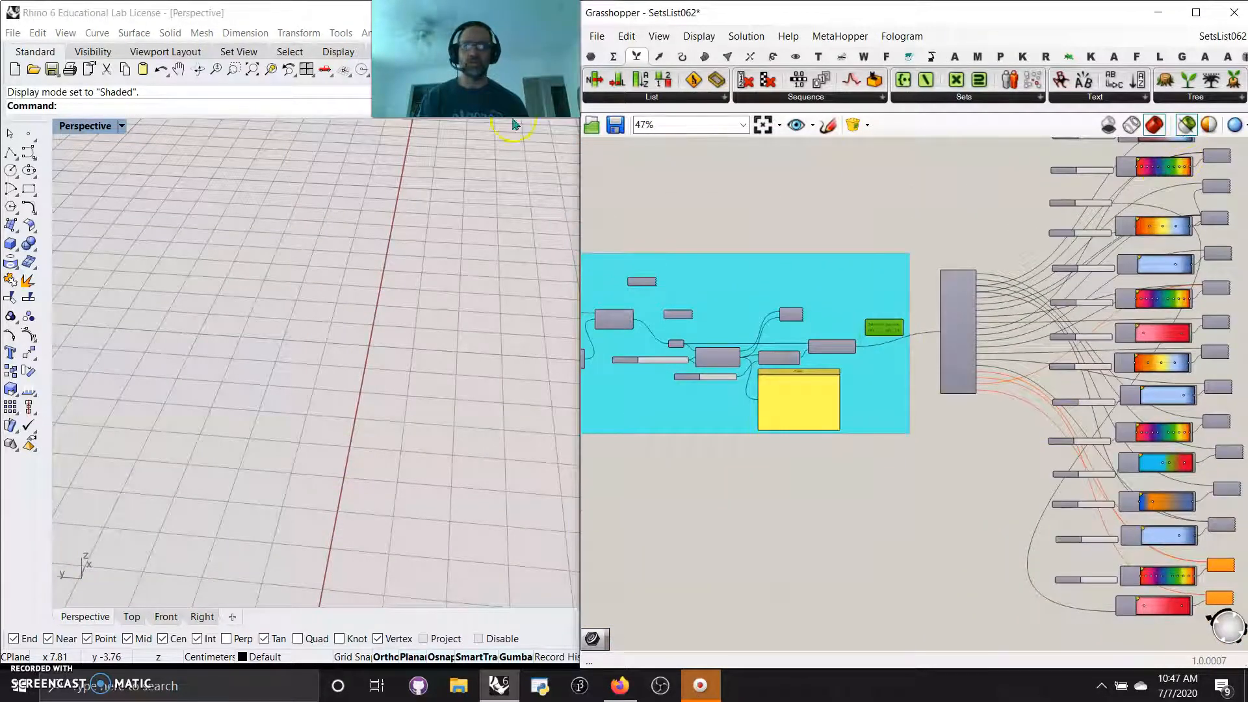
Set the Perspective viewport's display mode to Rendered and examine the coloured extruded form
{"action": "left_click", "coordinate": [85, 125]}
{"action": "left_click", "coordinate": [91, 195]}
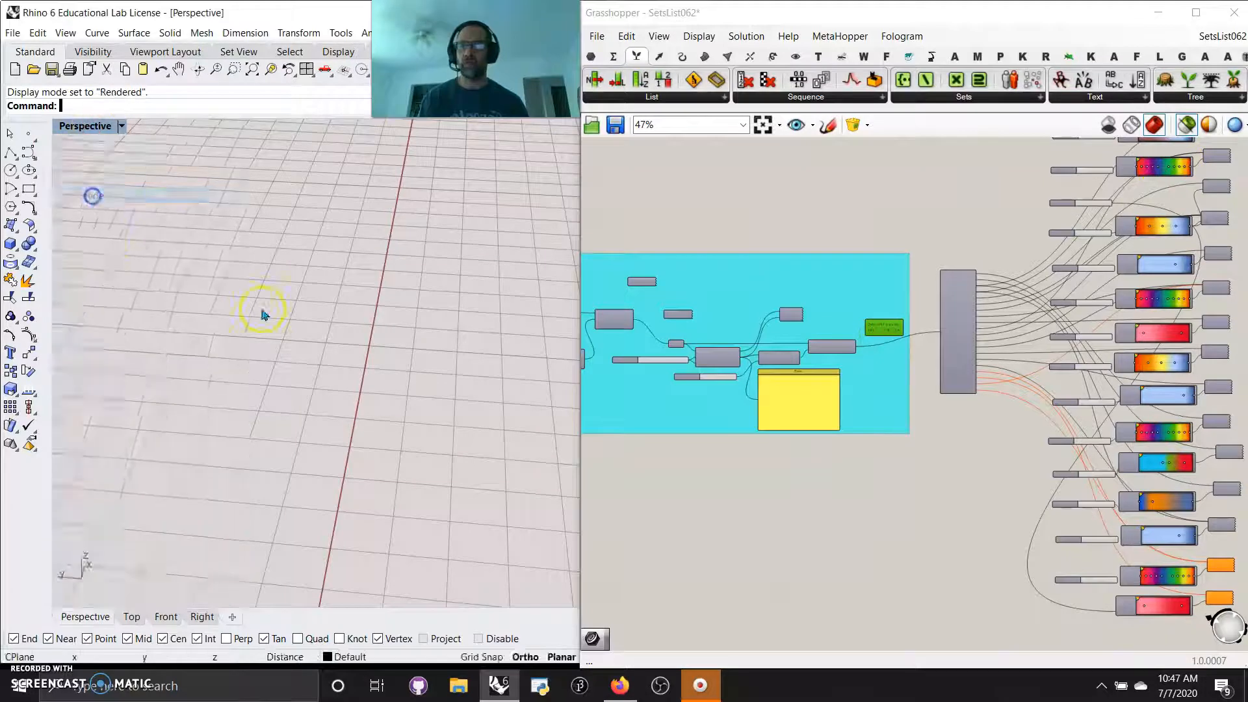
{"action": "right_click_drag", "start_coordinate": [278, 468], "coordinate": [306, 442]}
{"action": "scroll", "coordinate": [306, 443], "scroll_direction": "up", "scroll_amount": 3}
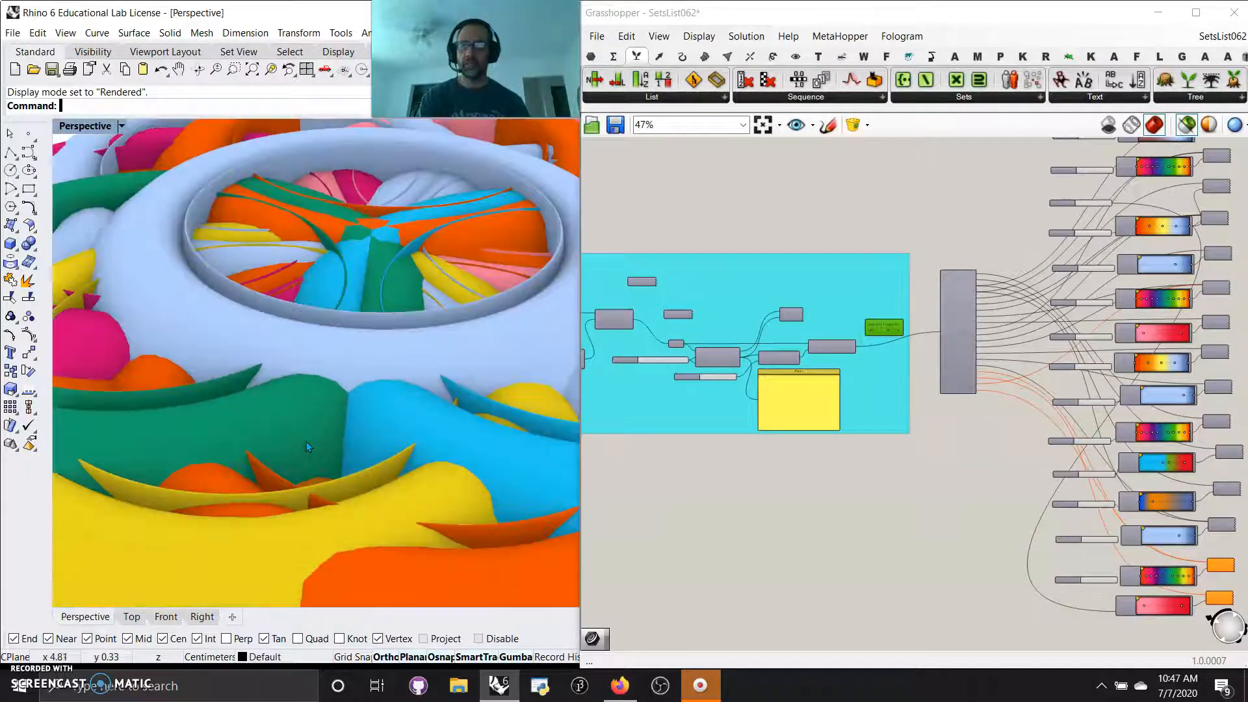
{"action": "scroll", "coordinate": [308, 447], "scroll_direction": "down", "scroll_amount": 4}
{"action": "right_click_drag", "start_coordinate": [328, 523], "coordinate": [318, 511]}
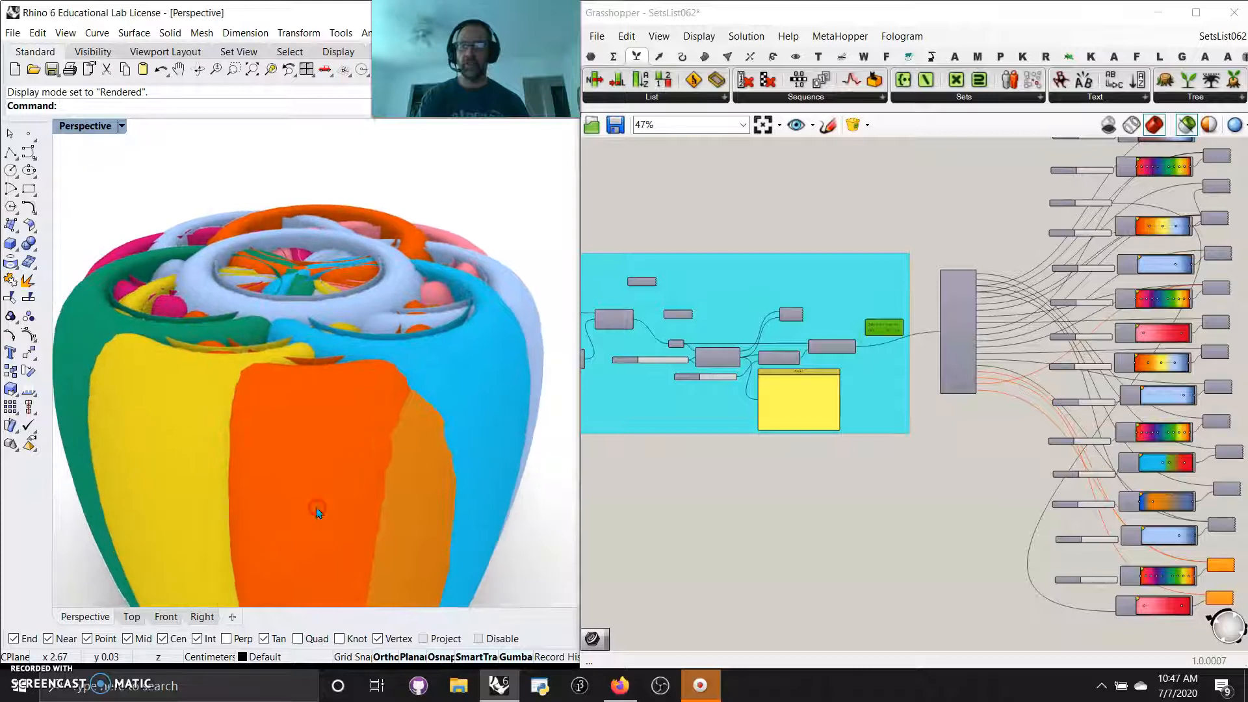
Randomize the Gene Pool that drives the Cull Index indices by 10%
{"action": "scroll", "coordinate": [874, 380], "scroll_direction": "up", "scroll_amount": 3}
{"action": "scroll", "coordinate": [875, 381], "scroll_direction": "up", "scroll_amount": 1}
{"action": "mouse_move", "coordinate": [791, 329]}
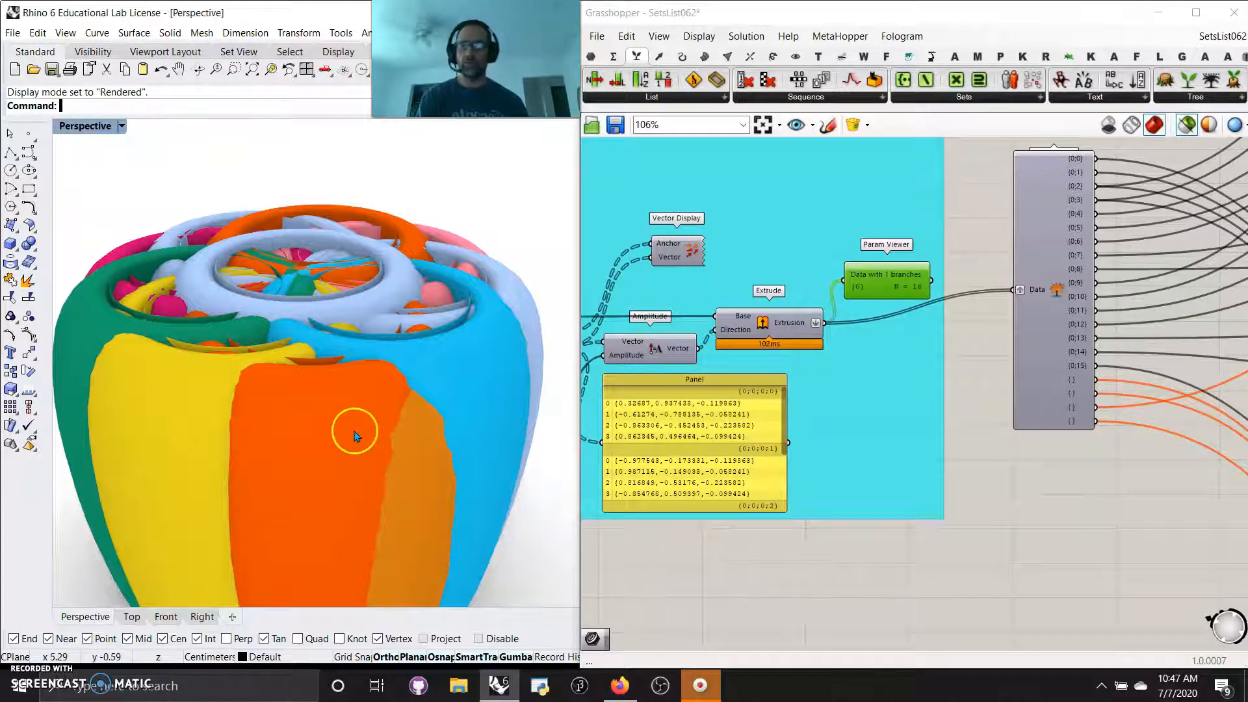
{"action": "scroll", "coordinate": [354, 426], "scroll_direction": "down", "scroll_amount": 2}
{"action": "right_click_drag", "start_coordinate": [404, 479], "coordinate": [373, 478]}
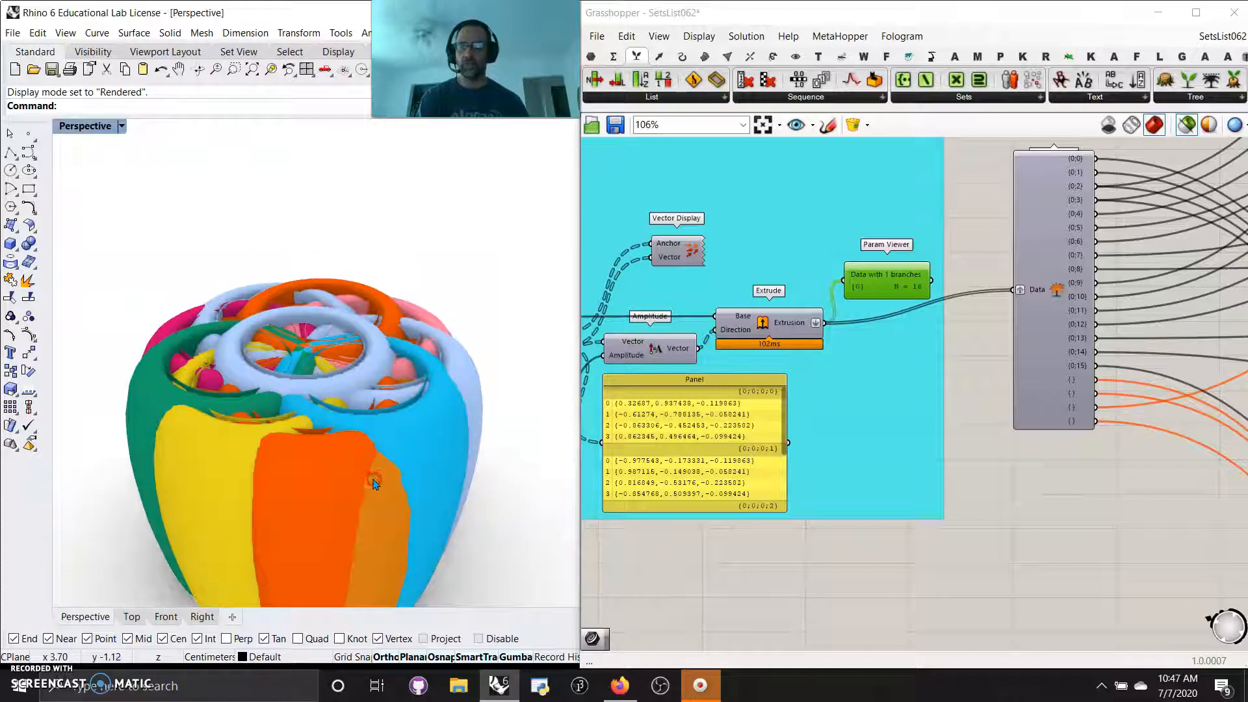
{"action": "right_click_drag", "start_coordinate": [691, 547], "coordinate": [1092, 529]}
{"action": "right_click_drag", "start_coordinate": [773, 524], "coordinate": [1124, 545]}
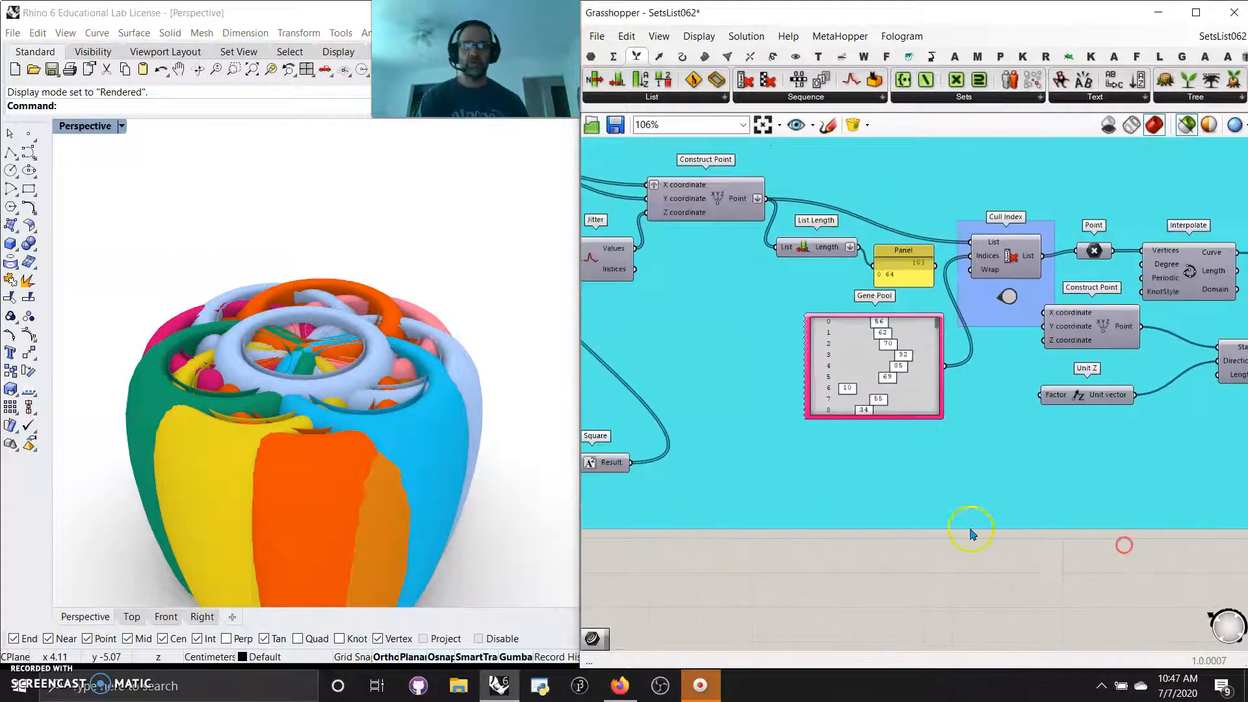
{"action": "right_click", "coordinate": [912, 396]}
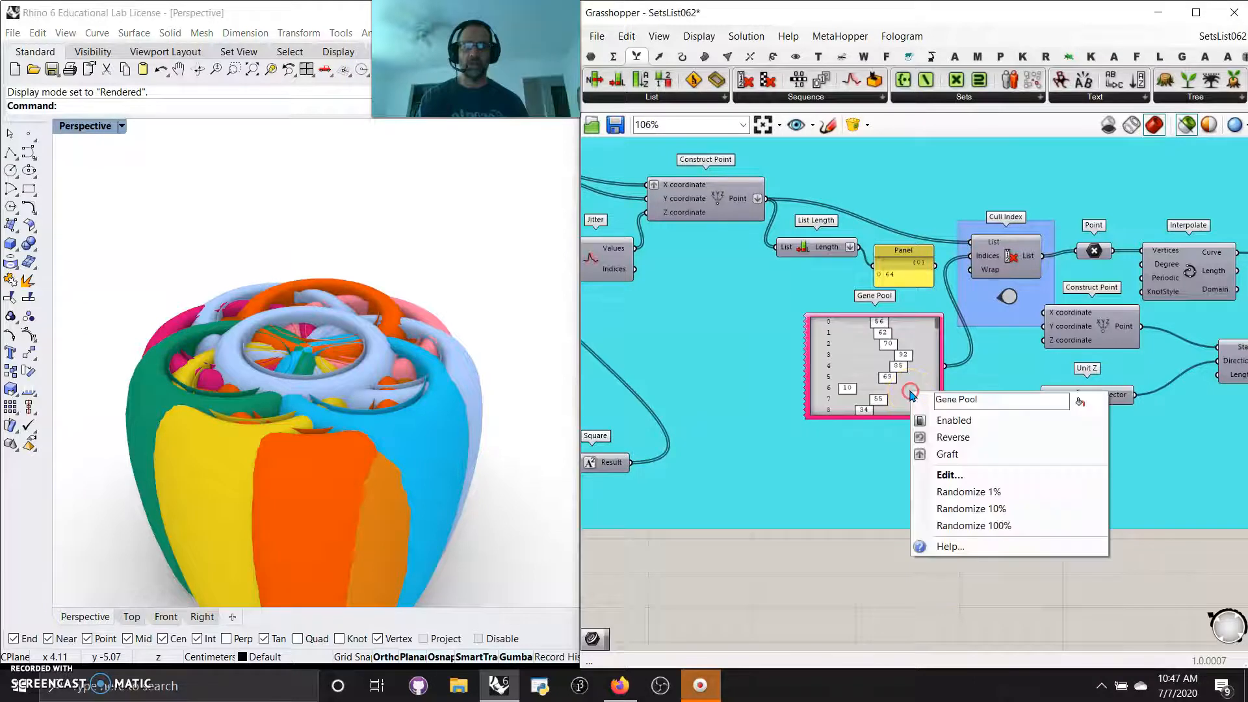
{"action": "left_click", "coordinate": [971, 510]}
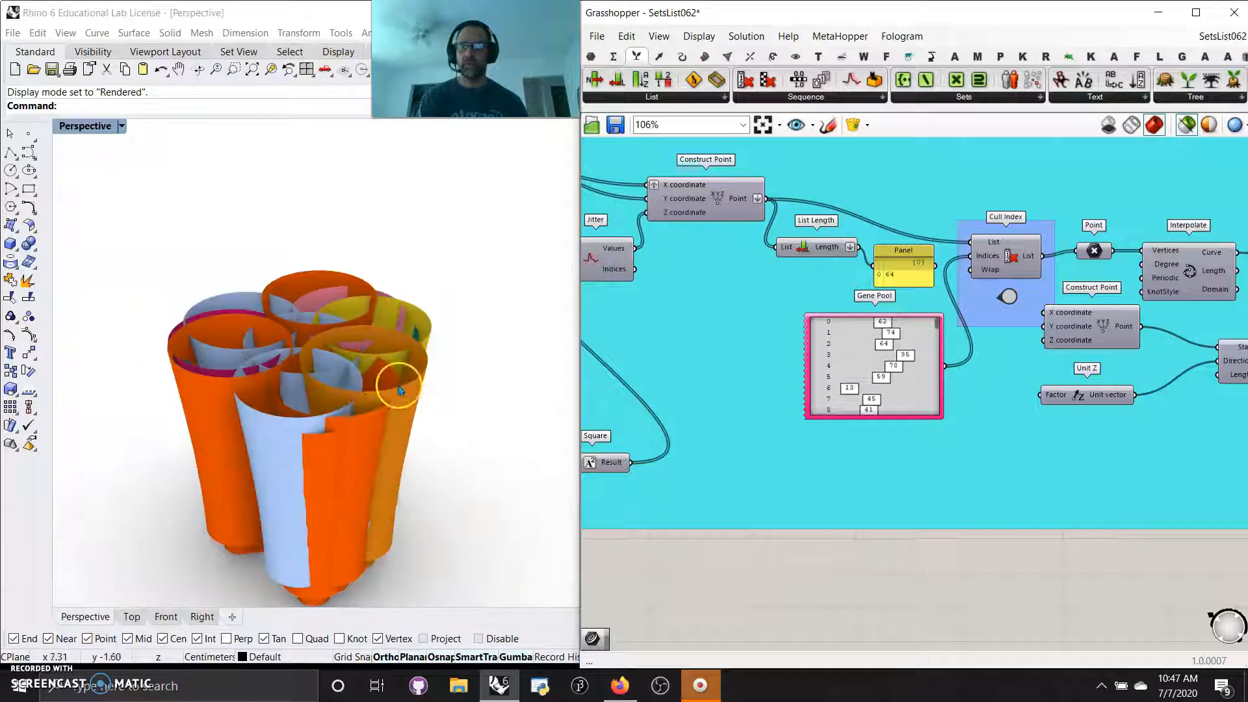
Examine the randomized vessel form from different angles and distances in the rendered viewport
{"action": "right_click_drag", "start_coordinate": [330, 471], "coordinate": [330, 440], "text": "shift"}
{"action": "scroll", "coordinate": [318, 423], "scroll_direction": "up", "scroll_amount": 2}
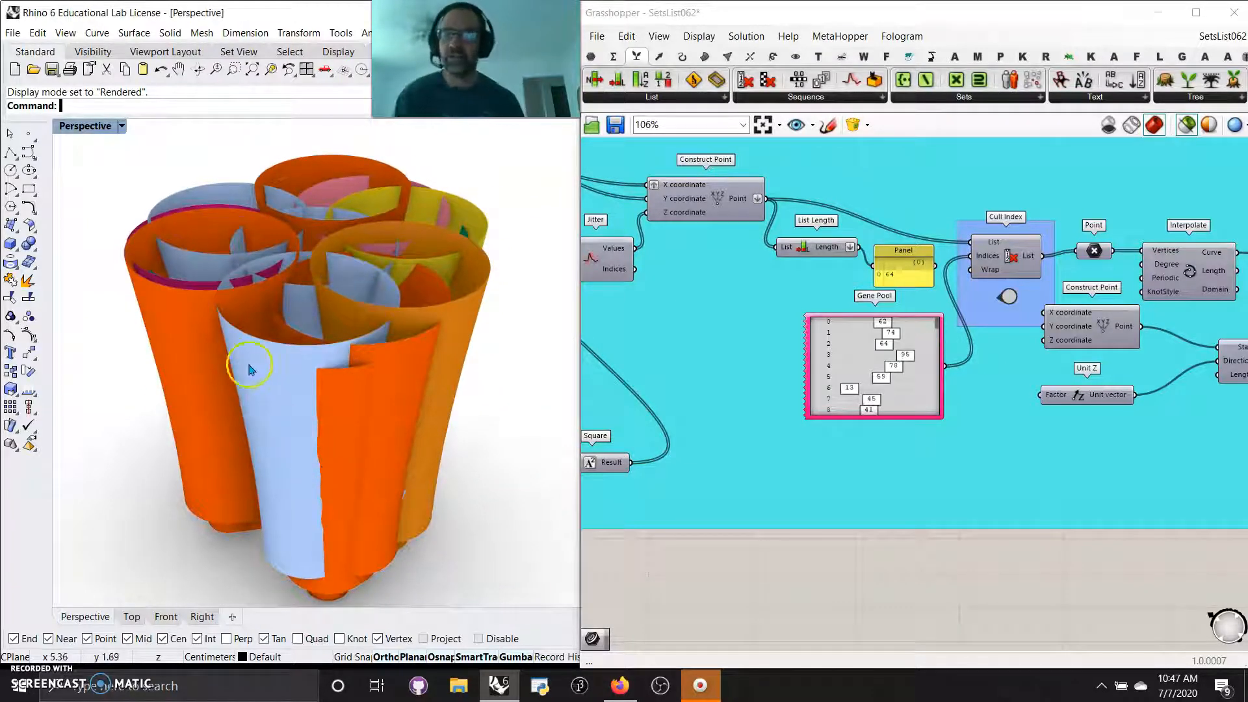
{"action": "scroll", "coordinate": [273, 347], "scroll_direction": "up", "scroll_amount": 5}
{"action": "scroll", "coordinate": [286, 318], "scroll_direction": "down", "scroll_amount": 5}
{"action": "right_click_drag", "start_coordinate": [281, 322], "coordinate": [295, 316]}
{"action": "scroll", "coordinate": [282, 323], "scroll_direction": "up", "scroll_amount": 5}
{"action": "scroll", "coordinate": [299, 316], "scroll_direction": "down", "scroll_amount": 5}
{"action": "left_click", "coordinate": [619, 405]}
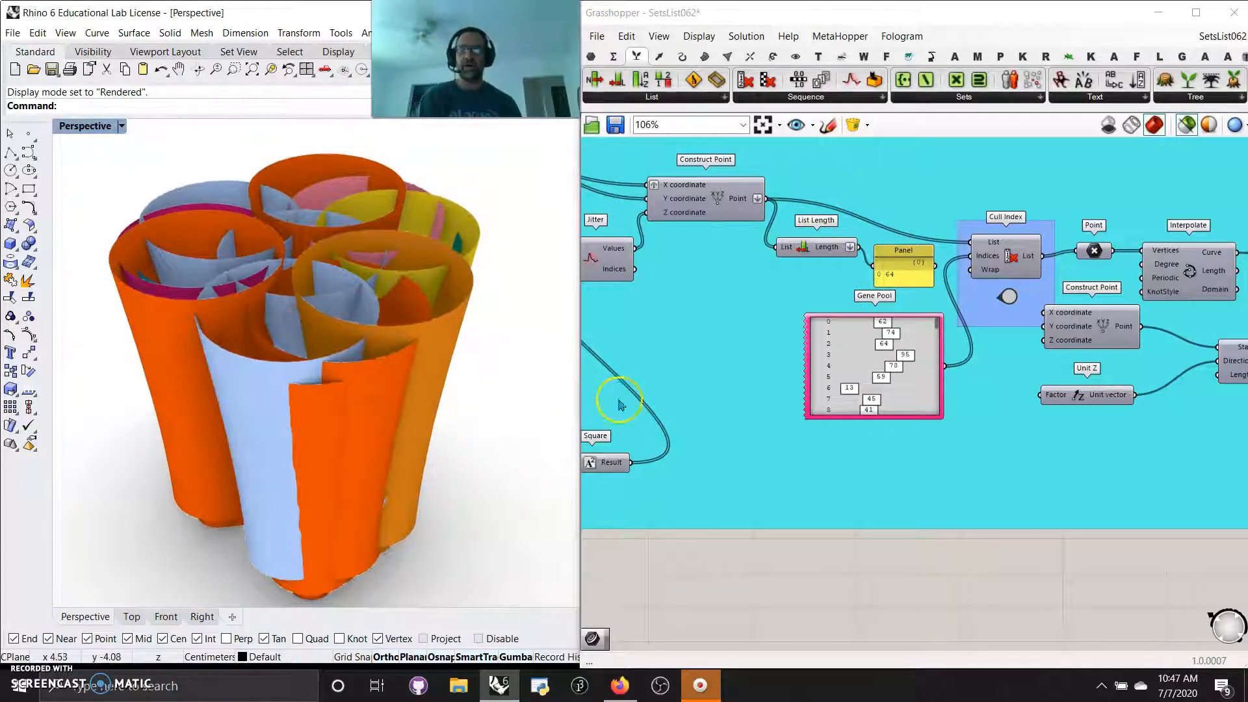
Randomize the Gene Pool feeding the Cull Index by another 10% and inspect the regenerated form
{"action": "right_click", "coordinate": [849, 362]}
{"action": "left_click", "coordinate": [908, 478]}
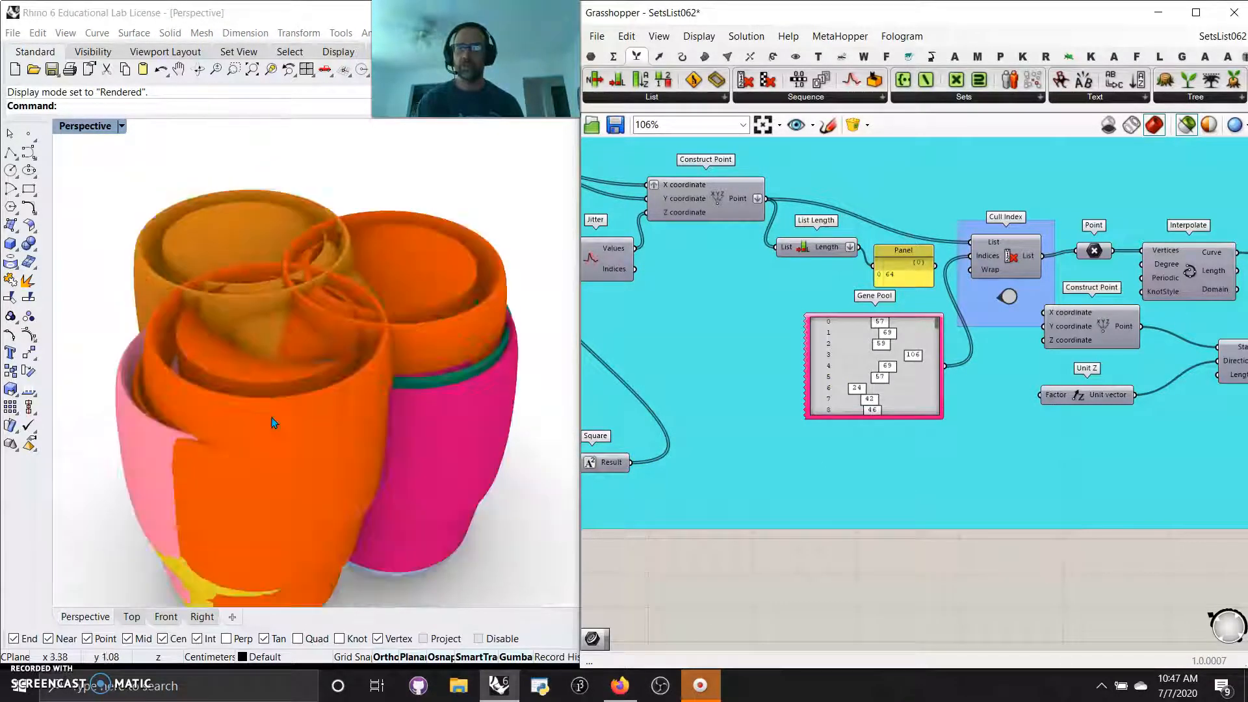
{"action": "scroll", "coordinate": [275, 423], "scroll_direction": "down", "scroll_amount": 5}
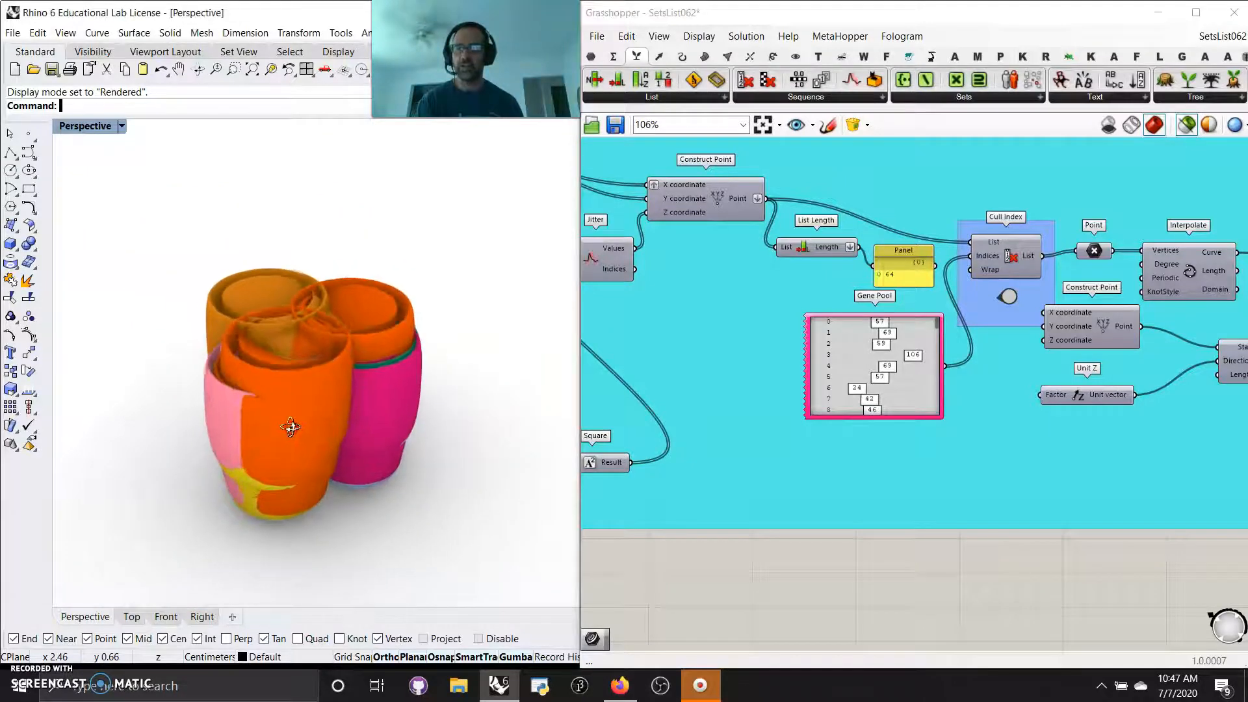
{"action": "scroll", "coordinate": [281, 435], "scroll_direction": "up", "scroll_amount": 2}
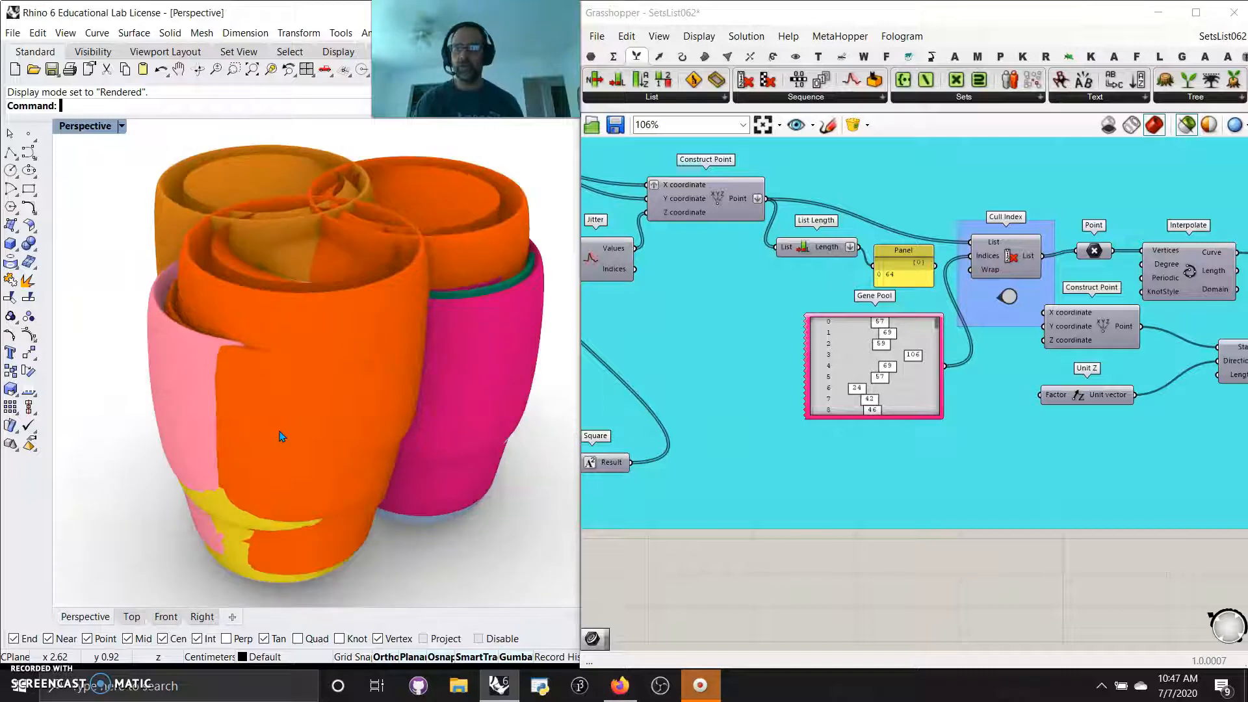
{"action": "right_click_drag", "start_coordinate": [276, 434], "coordinate": [269, 430]}
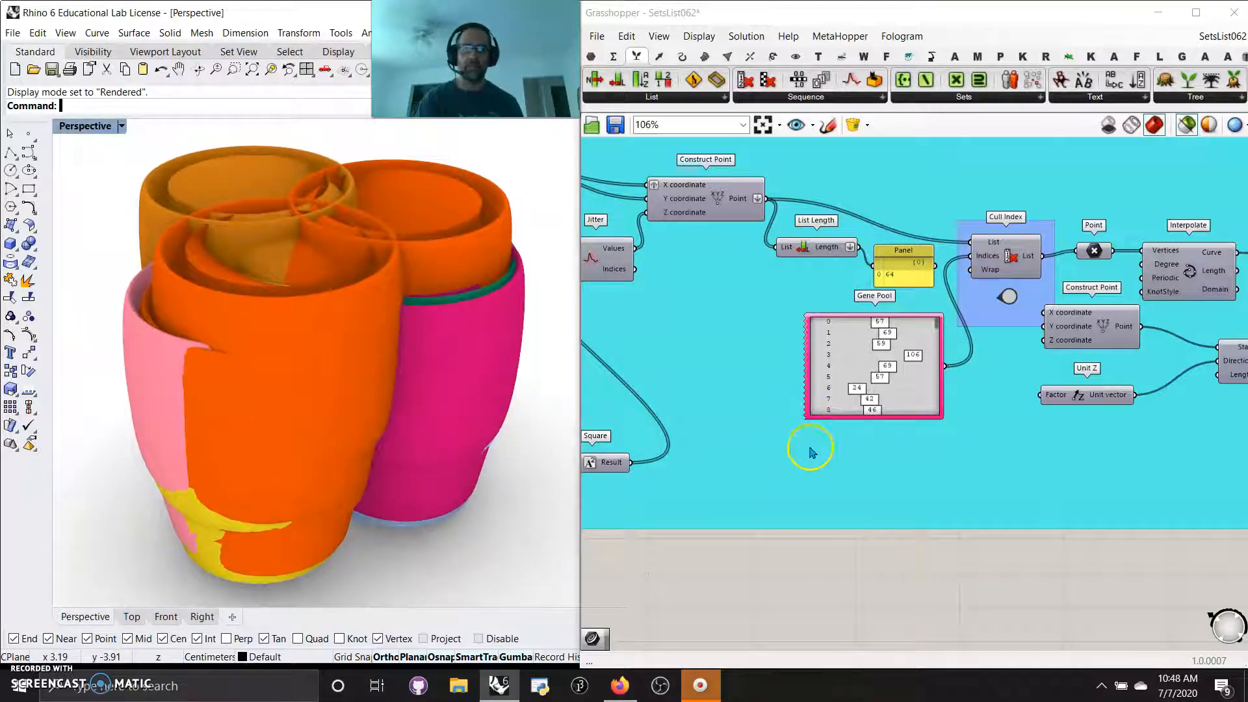
Randomize the Gene Pool by 100% and view the resulting form in the Perspective viewport
{"action": "right_click", "coordinate": [857, 357]}
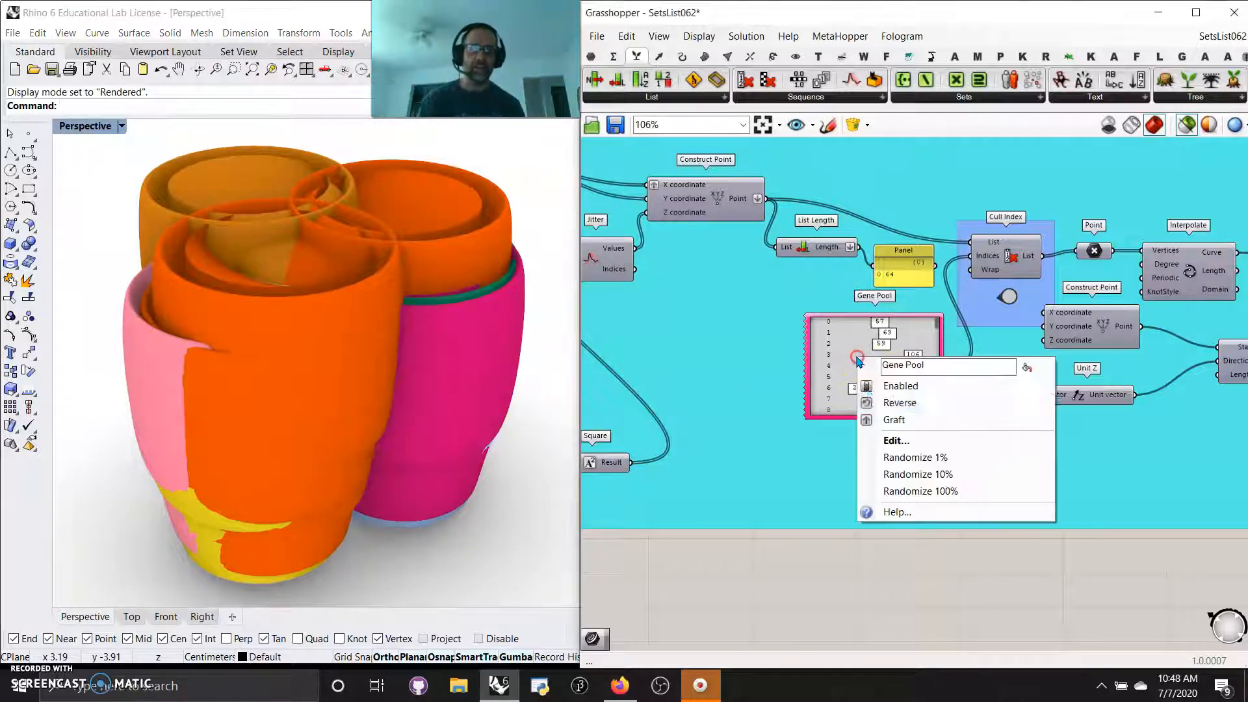
{"action": "left_click", "coordinate": [912, 492]}
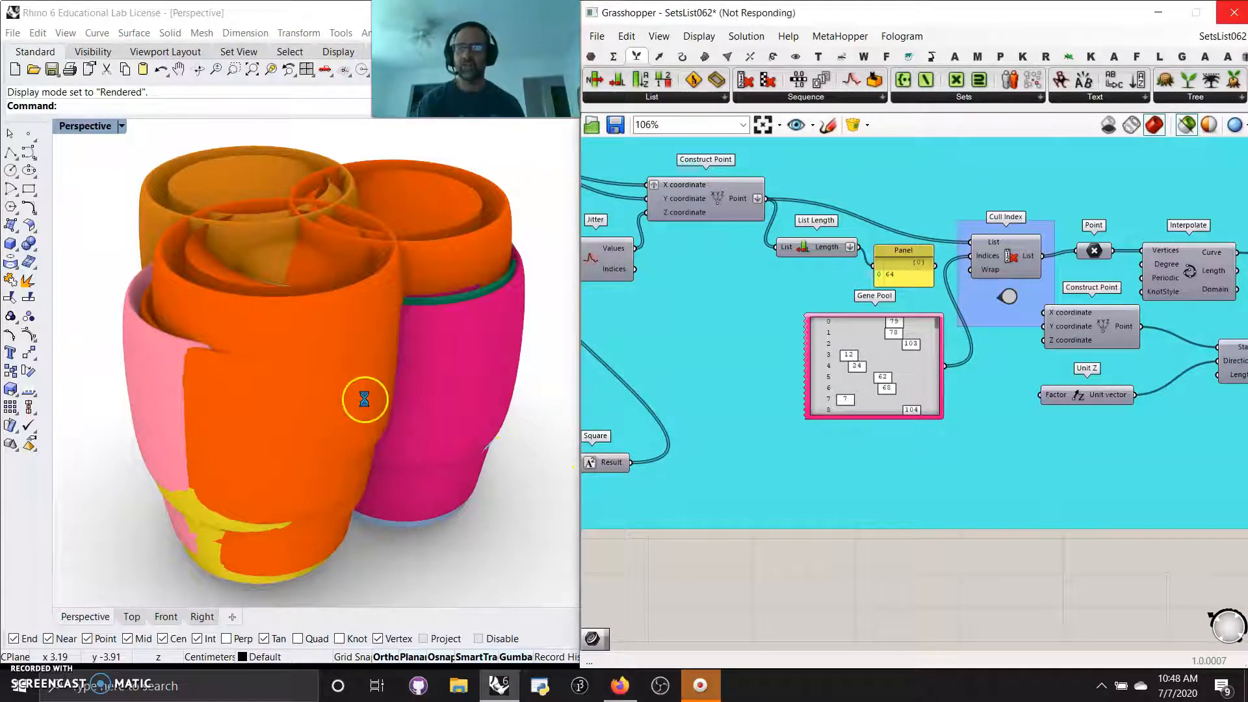
{"action": "right_click_drag", "start_coordinate": [327, 427], "coordinate": [363, 425]}
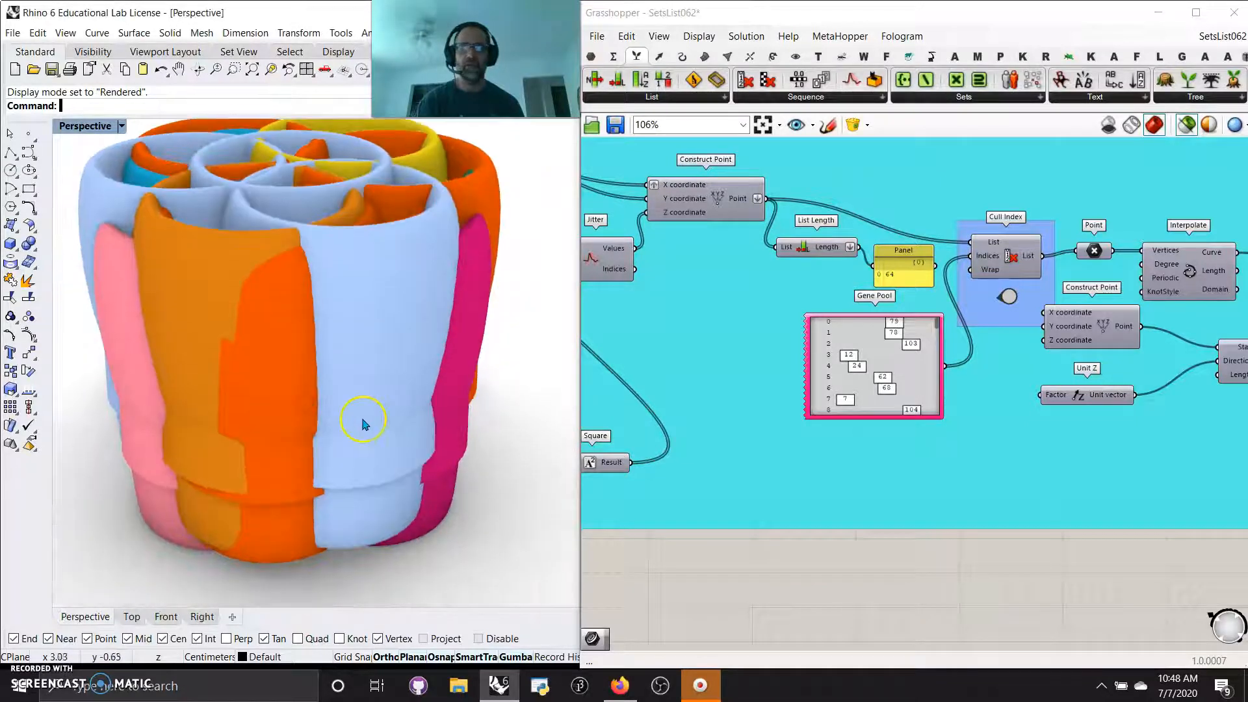
Lock the solver, set the slider feeding the Jitter component to 0.48, and unlock the solver to view the form
{"action": "middle_click", "coordinate": [705, 449]}
{"action": "left_click", "coordinate": [710, 498]}
{"action": "right_click_drag", "start_coordinate": [664, 535], "coordinate": [965, 577]}
{"action": "scroll", "coordinate": [810, 539], "scroll_direction": "up", "scroll_amount": 2}
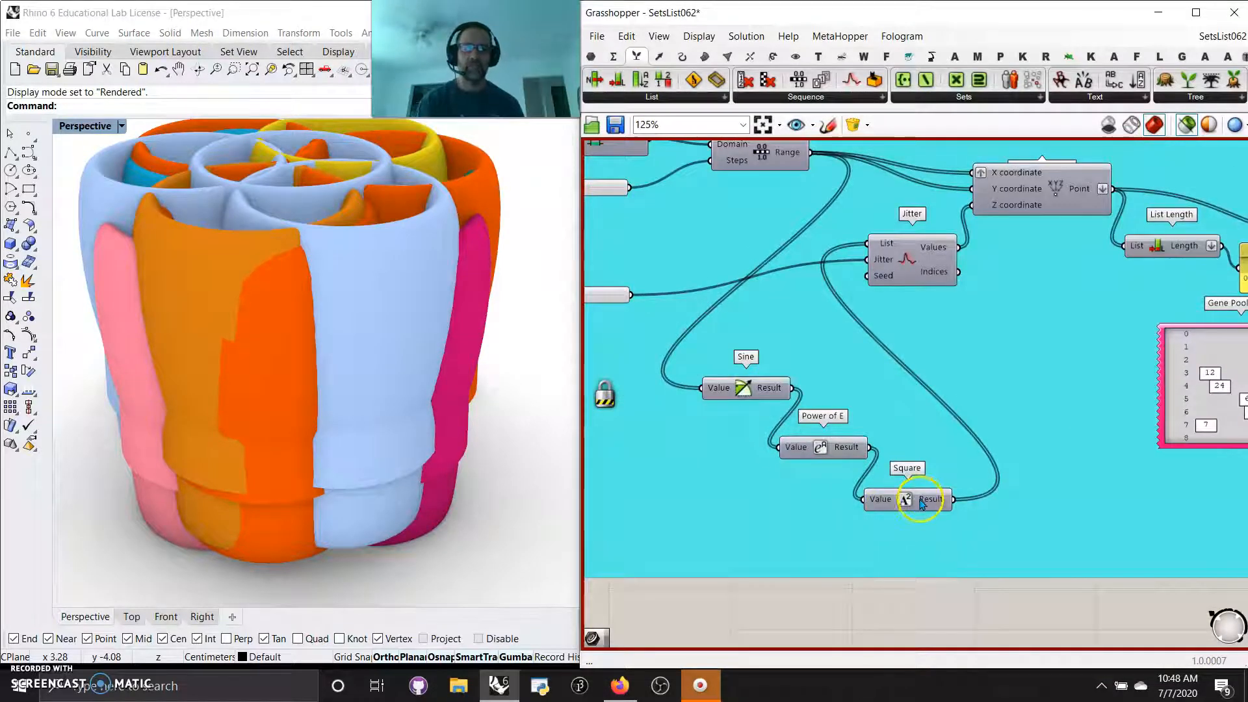
{"action": "right_click_drag", "start_coordinate": [742, 498], "coordinate": [850, 542]}
{"action": "right_click_drag", "start_coordinate": [792, 509], "coordinate": [898, 547]}
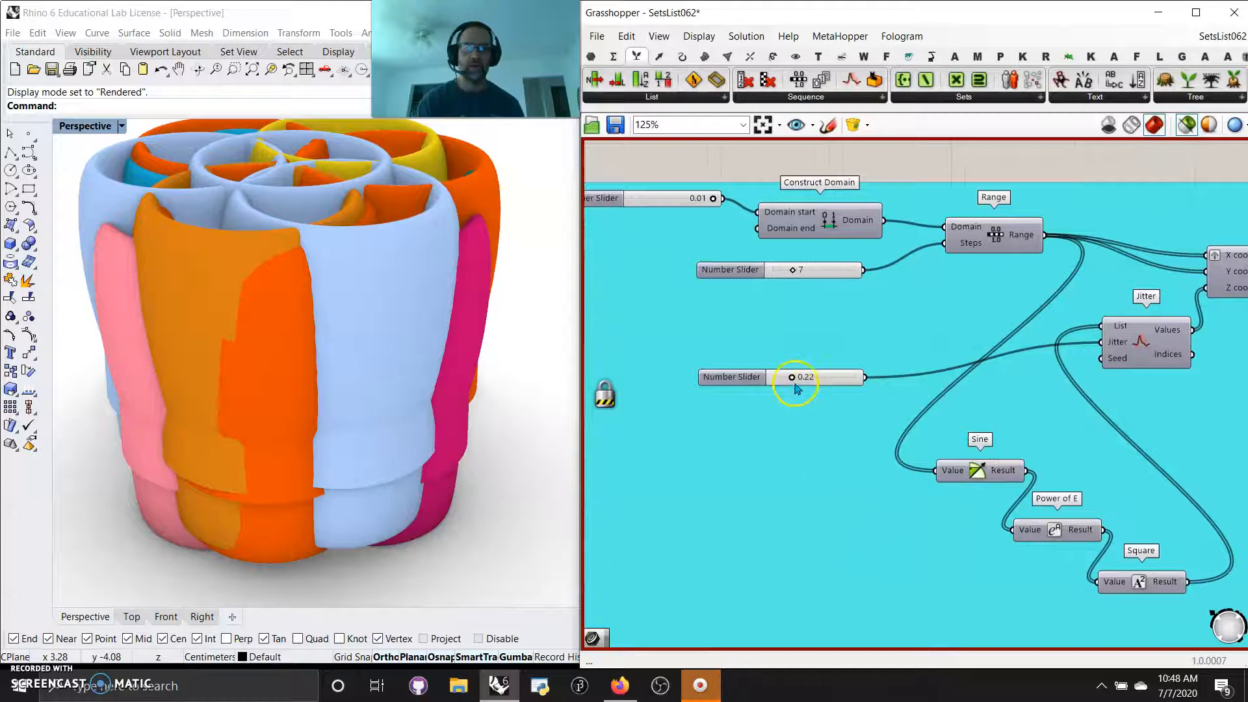
{"action": "left_click_drag", "start_coordinate": [796, 379], "coordinate": [816, 380]}
{"action": "middle_click", "coordinate": [844, 357]}
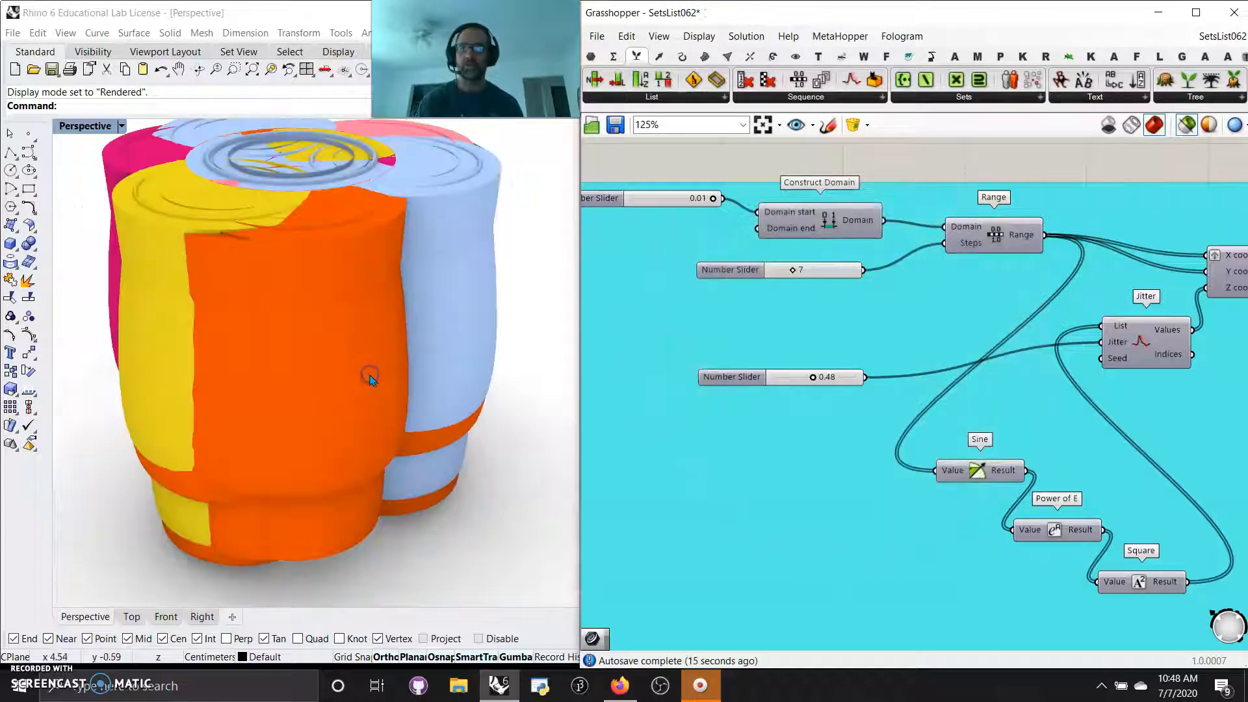
{"action": "right_click_drag", "start_coordinate": [362, 382], "coordinate": [368, 388]}
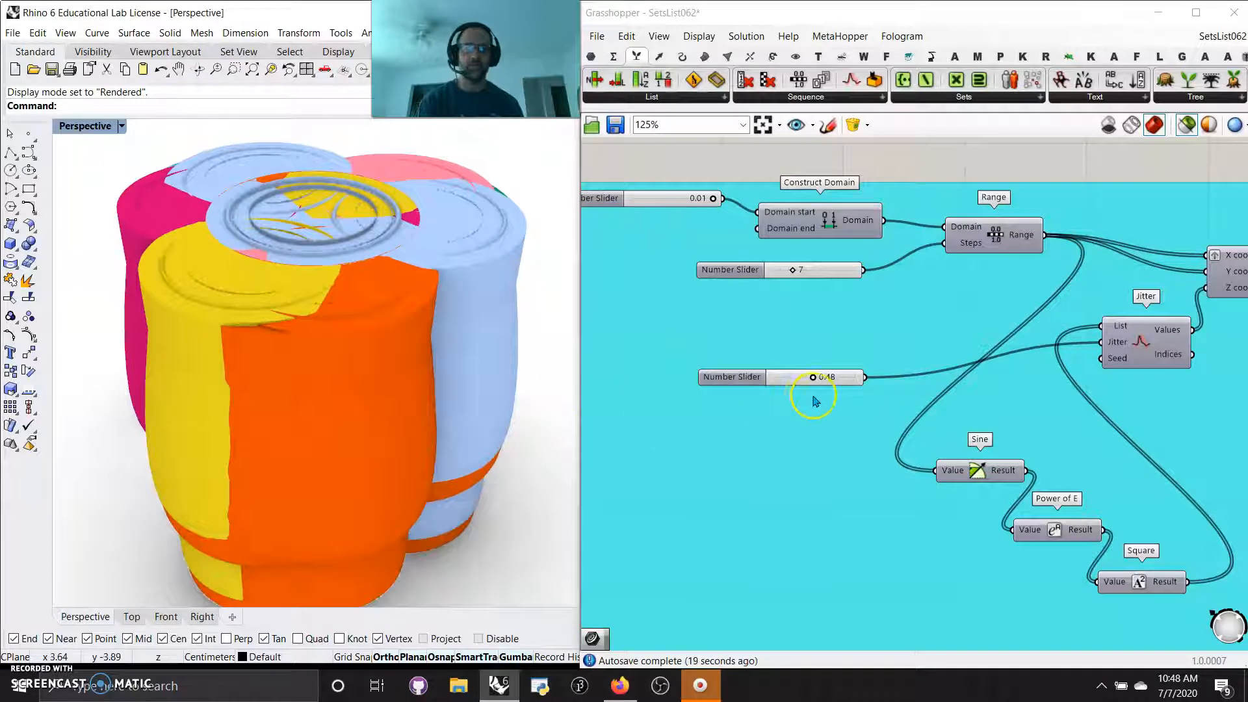
Isolate the preview of the Construct Point component before the Cull Index and examine its points in Shaded display mode
{"action": "right_click_drag", "start_coordinate": [940, 370], "coordinate": [679, 363]}
{"action": "left_click", "coordinate": [1014, 265]}
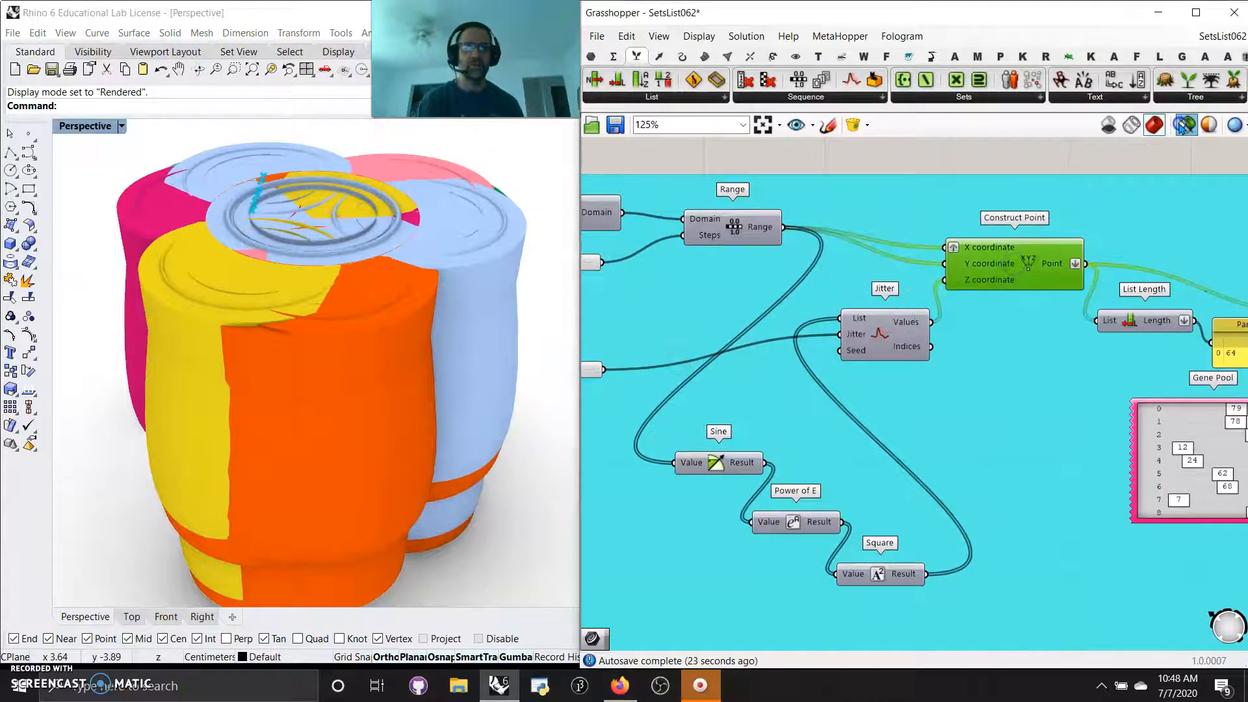
{"action": "right_click_drag", "start_coordinate": [1081, 414], "coordinate": [956, 420]}
{"action": "left_click", "coordinate": [74, 128]}
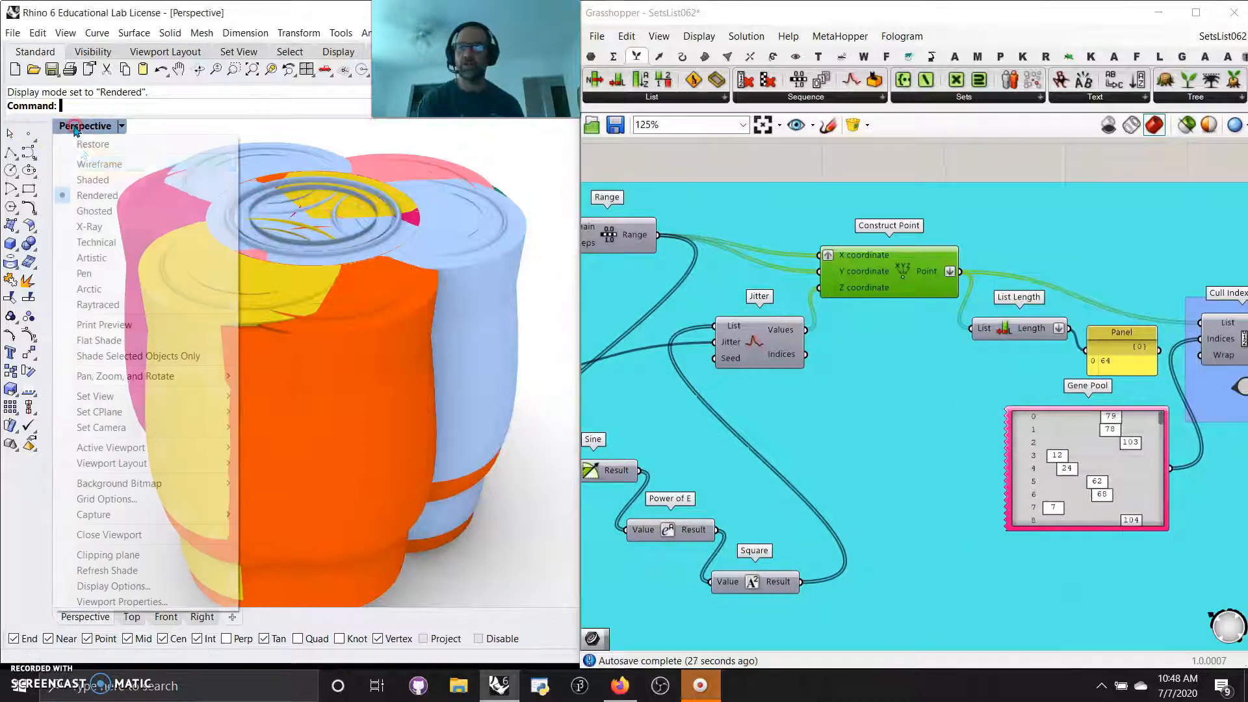
{"action": "left_click", "coordinate": [95, 181]}
{"action": "scroll", "coordinate": [254, 407], "scroll_direction": "down", "scroll_amount": 3}
{"action": "right_click_drag", "start_coordinate": [256, 412], "coordinate": [348, 381]}
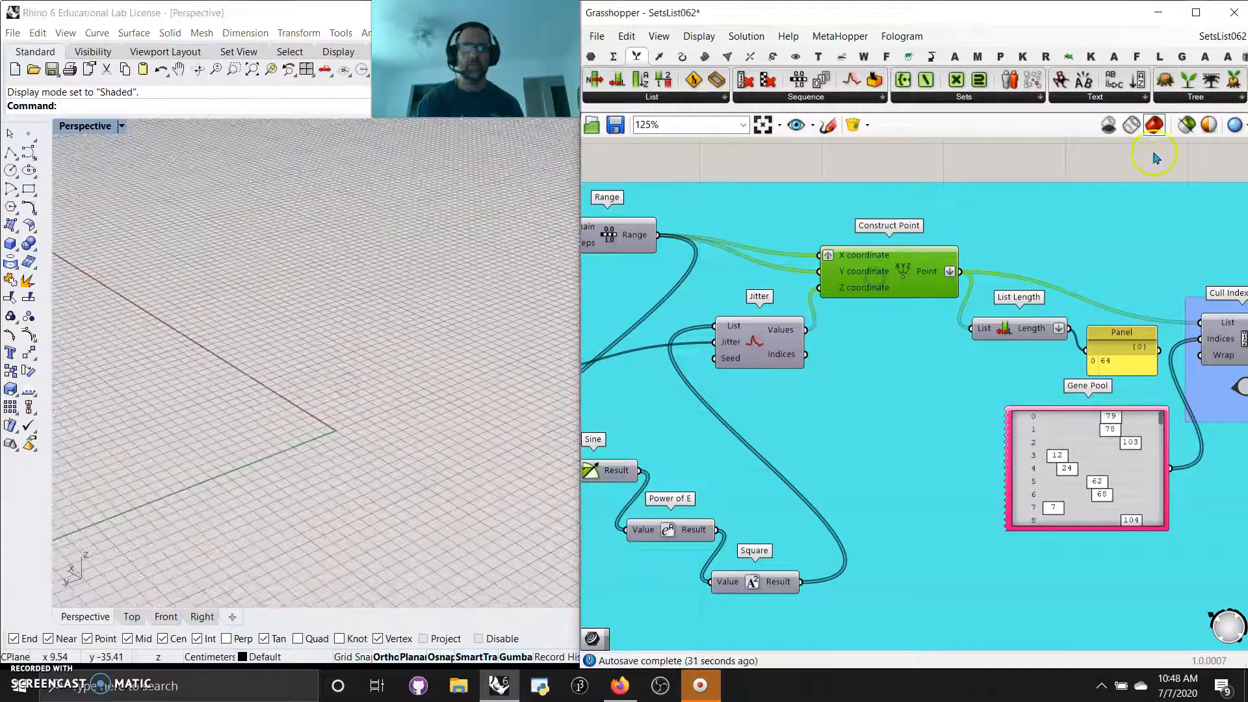
{"action": "left_click", "coordinate": [1186, 125]}
{"action": "right_click_drag", "start_coordinate": [346, 435], "coordinate": [375, 424]}
{"action": "scroll", "coordinate": [321, 406], "scroll_direction": "up", "scroll_amount": 8}
Lock the solver, set the Jitter amount slider to 0.06, and unlock the solver to recompute the point rows
{"action": "right_click_drag", "start_coordinate": [694, 422], "coordinate": [976, 436]}
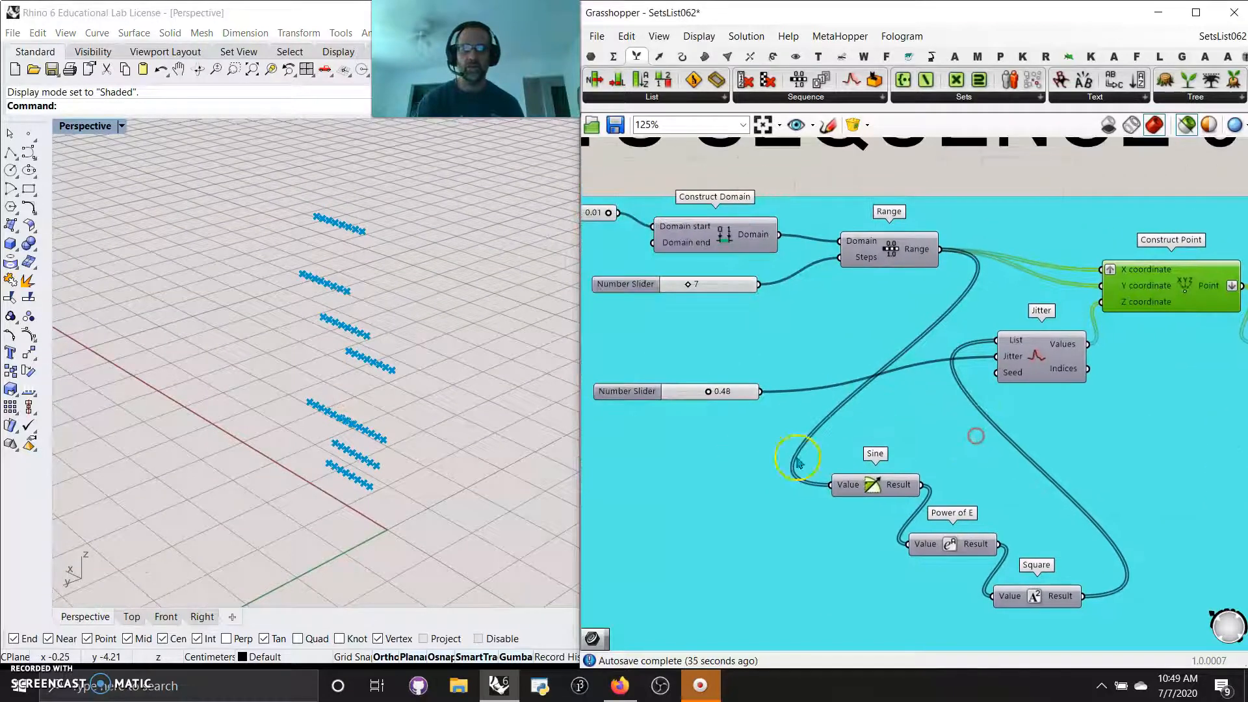
{"action": "middle_click", "coordinate": [865, 410]}
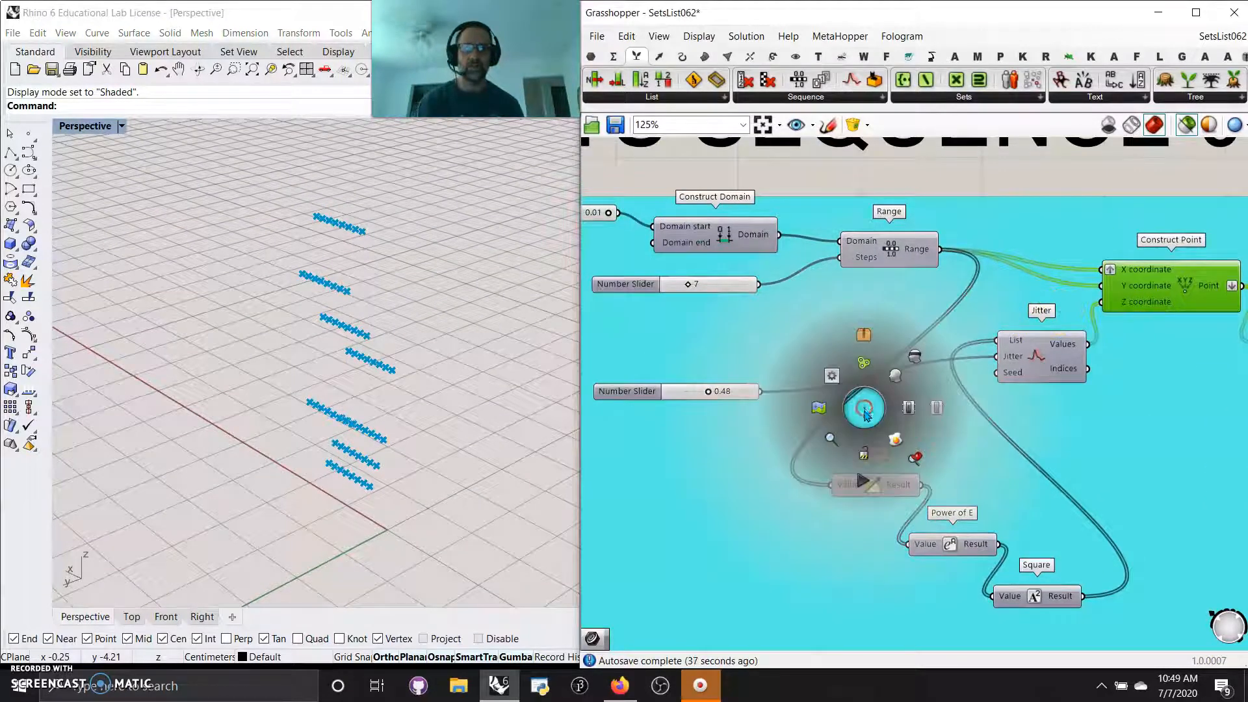
{"action": "left_click", "coordinate": [864, 453]}
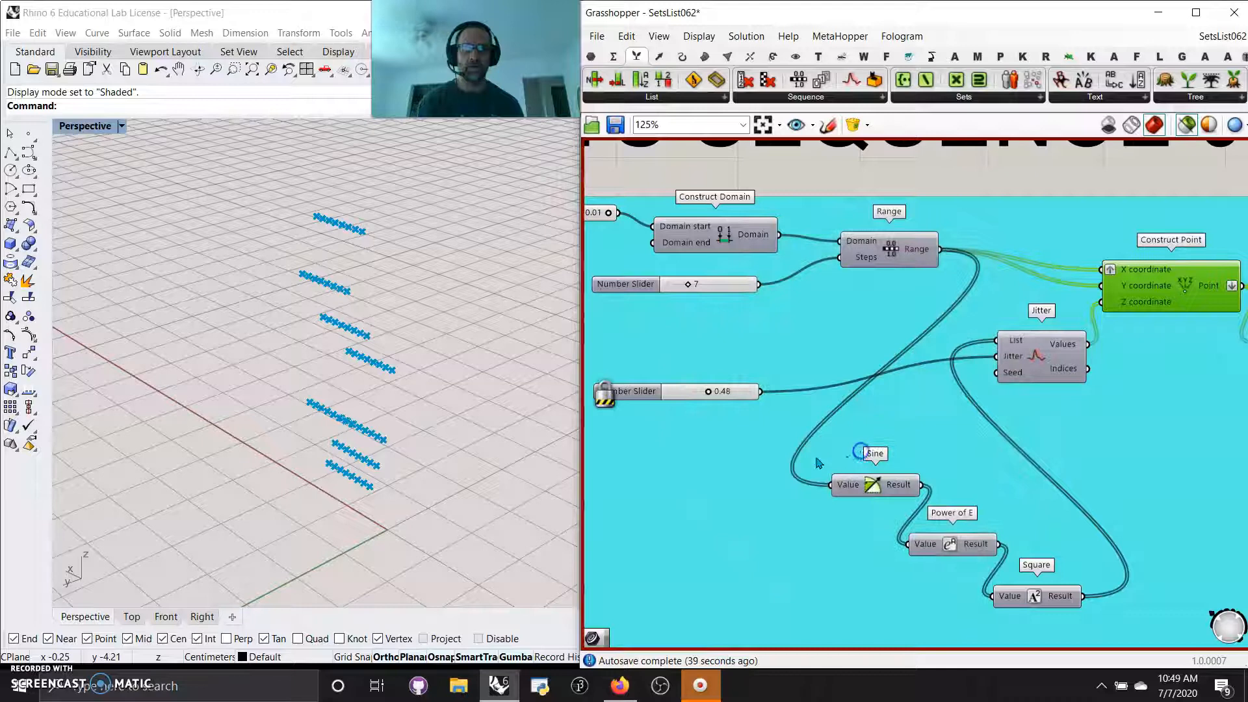
{"action": "left_click_drag", "start_coordinate": [710, 394], "coordinate": [676, 398]}
{"action": "right_click", "coordinate": [746, 432]}
{"action": "middle_click", "coordinate": [712, 506]}
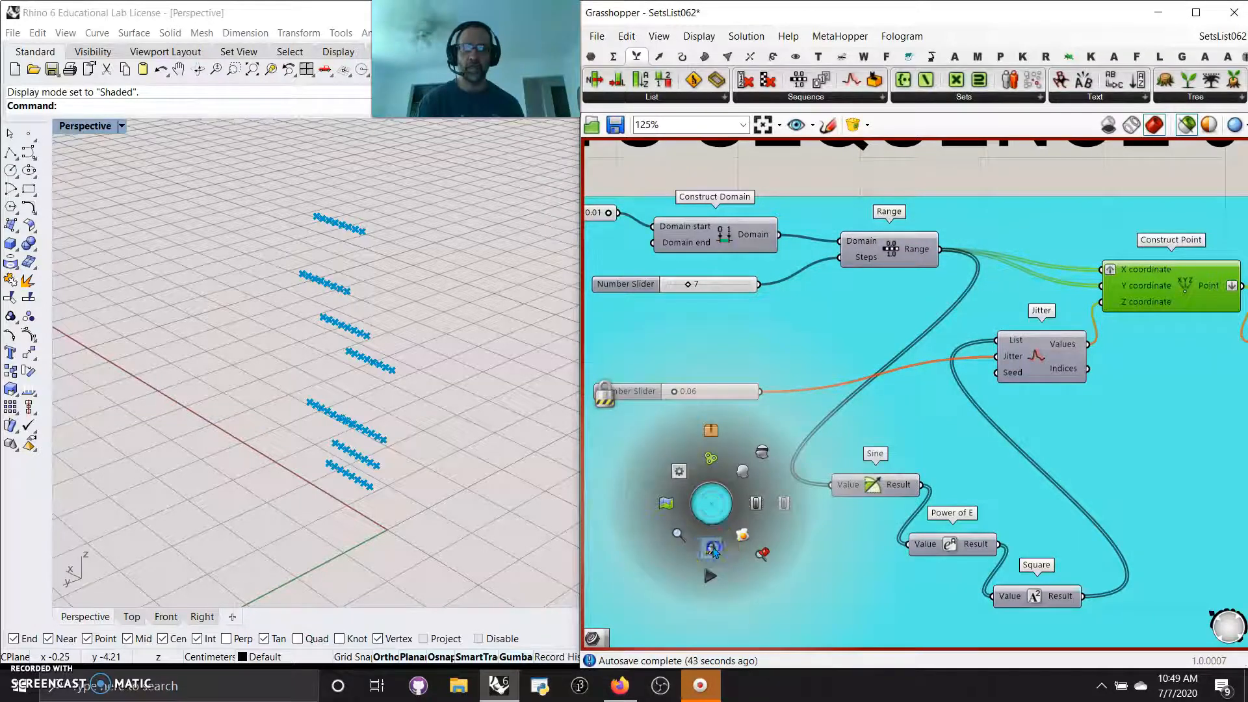
{"action": "left_click", "coordinate": [705, 545]}
{"action": "right_click_drag", "start_coordinate": [514, 483], "coordinate": [433, 475]}
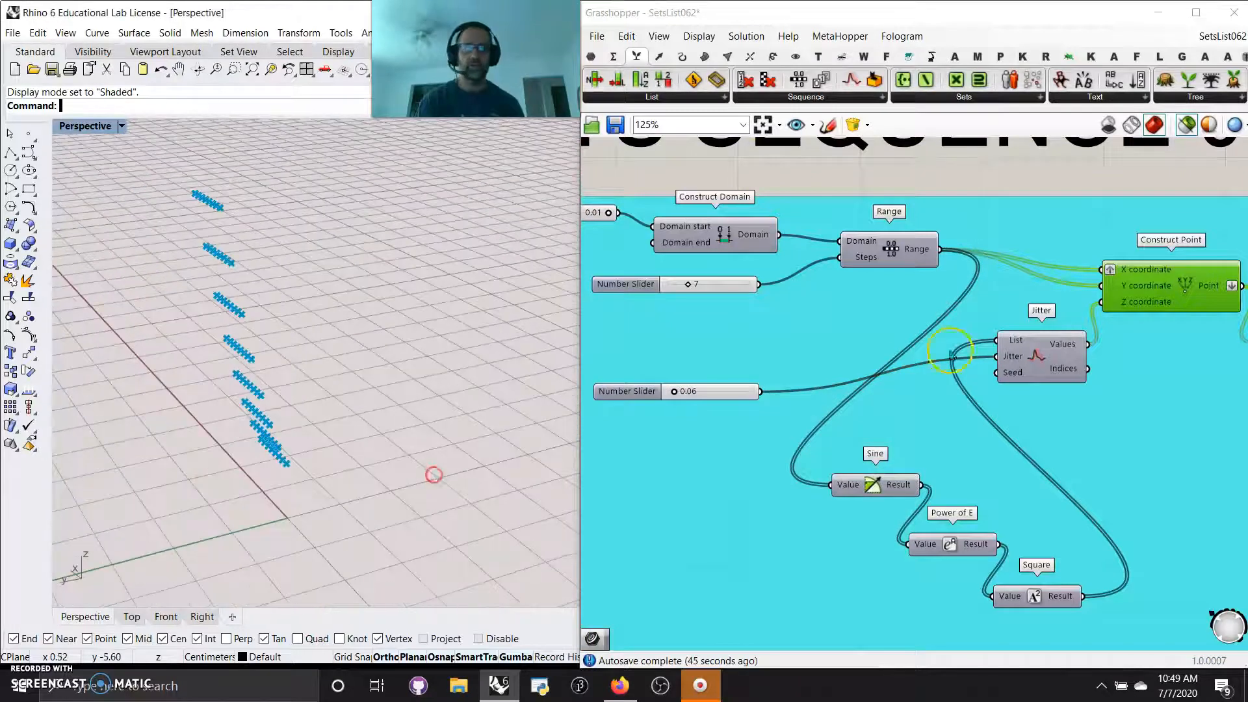
Turn off the selected-only preview and return the Perspective viewport to Rendered mode to inspect the coloured form
{"action": "left_click", "coordinate": [1184, 126]}
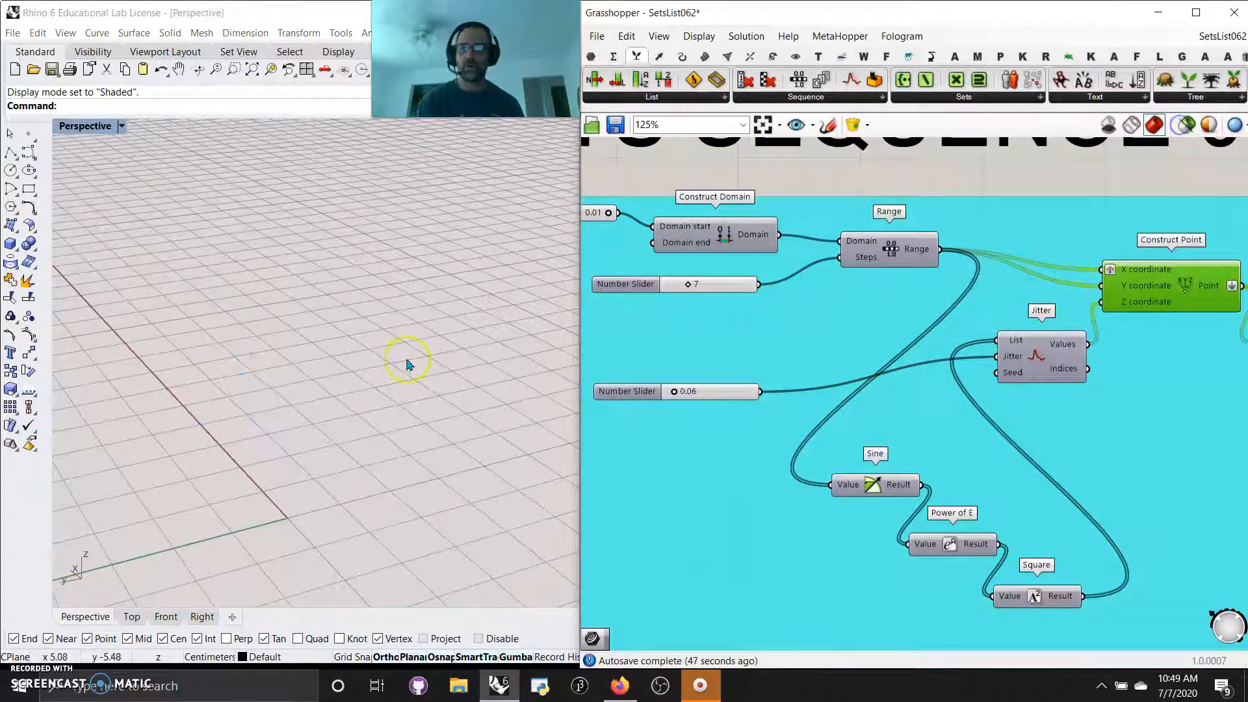
{"action": "left_click", "coordinate": [86, 125]}
{"action": "left_click", "coordinate": [93, 197]}
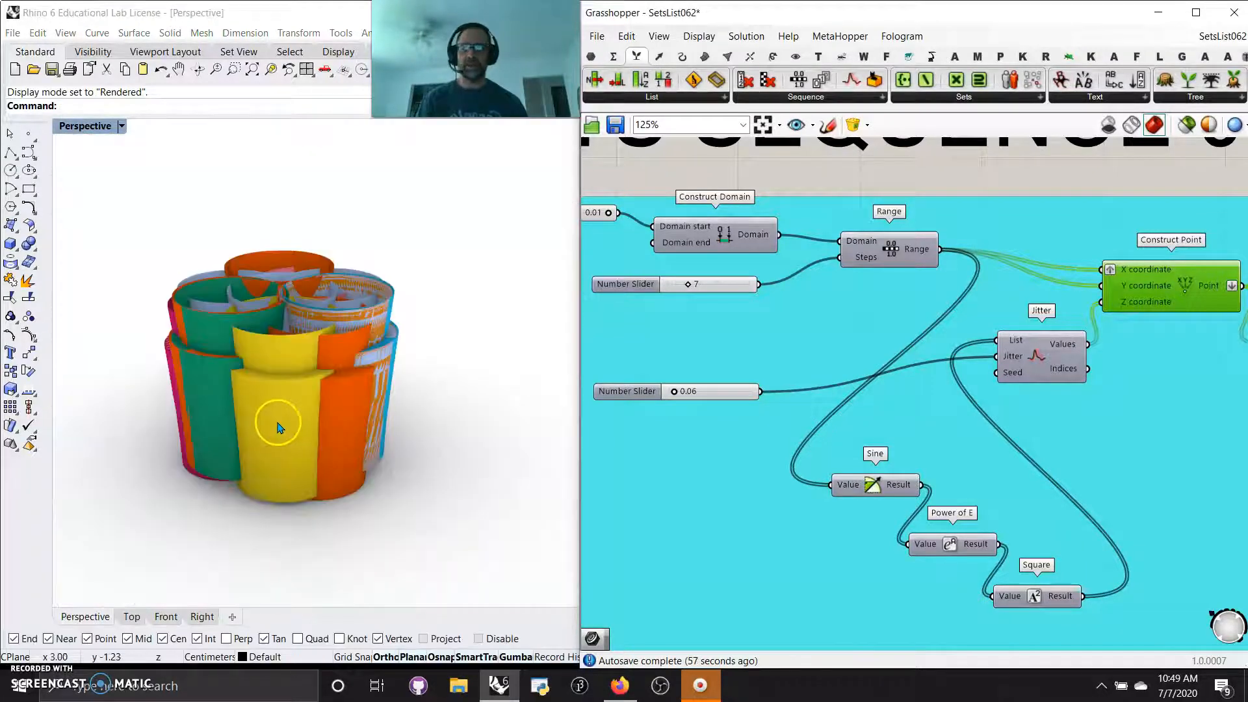
{"action": "right_click_drag", "start_coordinate": [270, 419], "coordinate": [335, 432]}
{"action": "scroll", "coordinate": [345, 423], "scroll_direction": "up", "scroll_amount": 5}
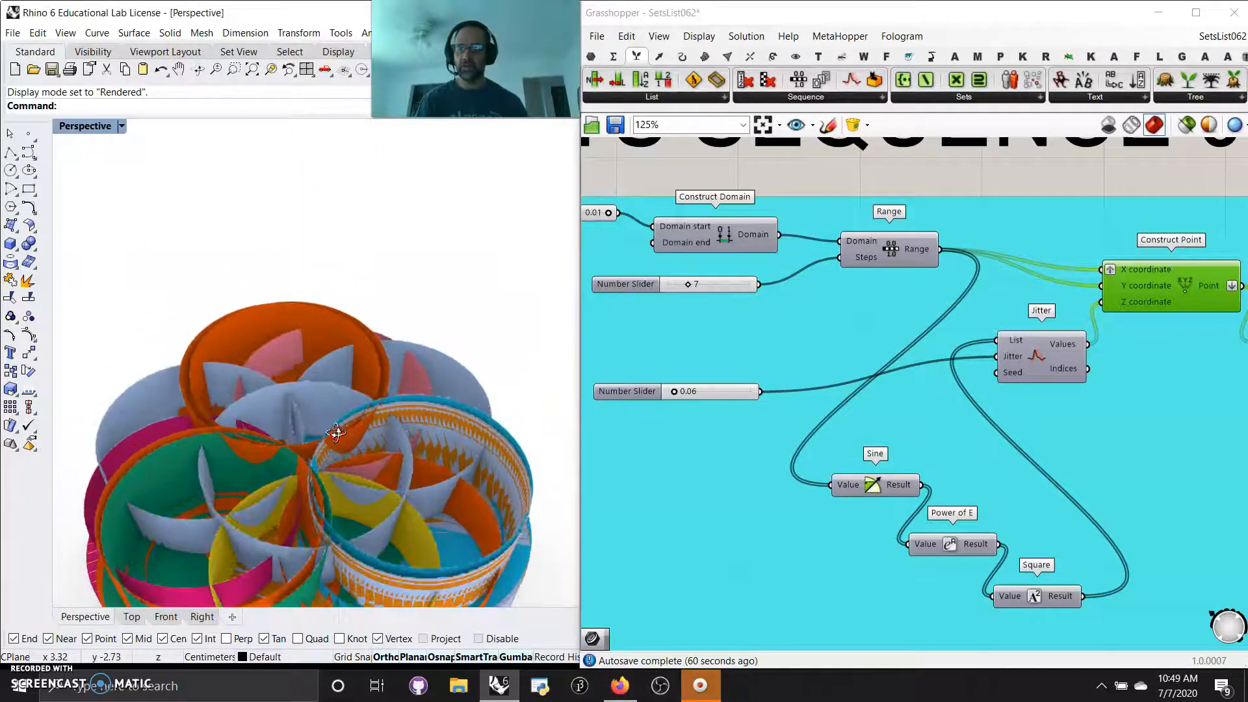
Restore the four-viewport layout, zoom all views to extents, and set the Top, Front and Right viewports to Rendered
{"action": "double_click", "coordinate": [91, 127]}
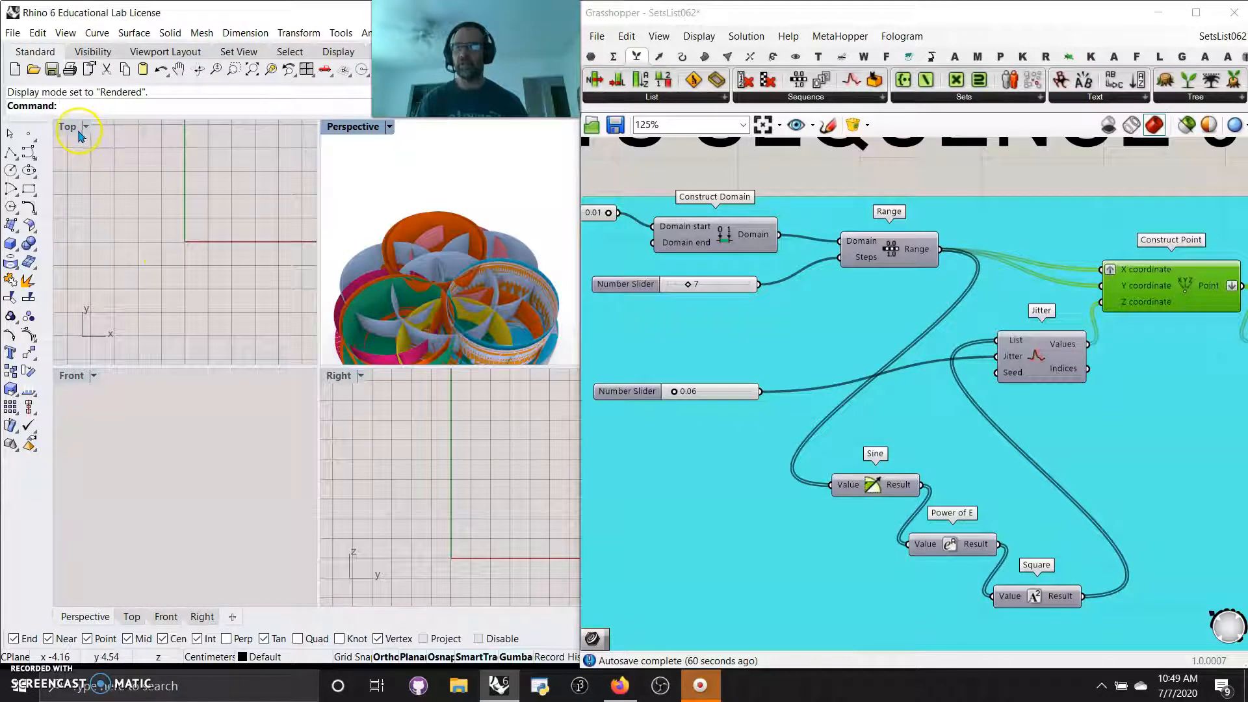
{"action": "left_click", "coordinate": [251, 70]}
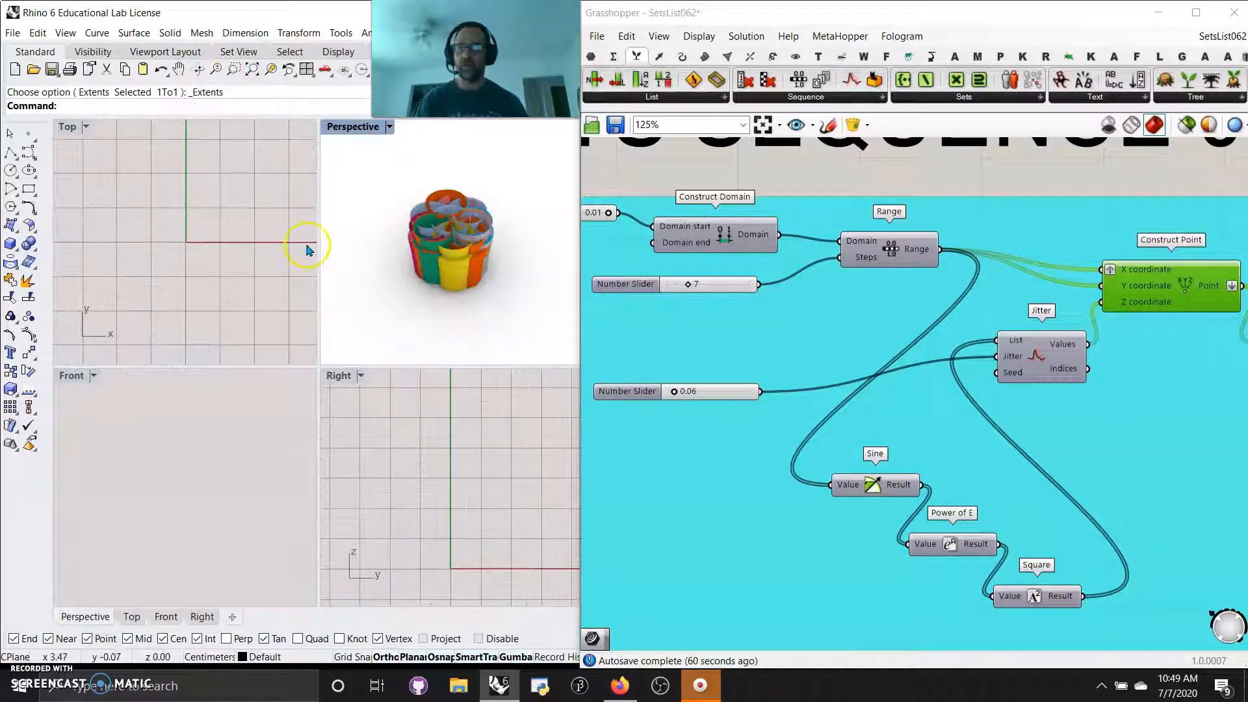
{"action": "left_click", "coordinate": [76, 126]}
{"action": "left_click", "coordinate": [91, 196]}
{"action": "right_click", "coordinate": [147, 412]}
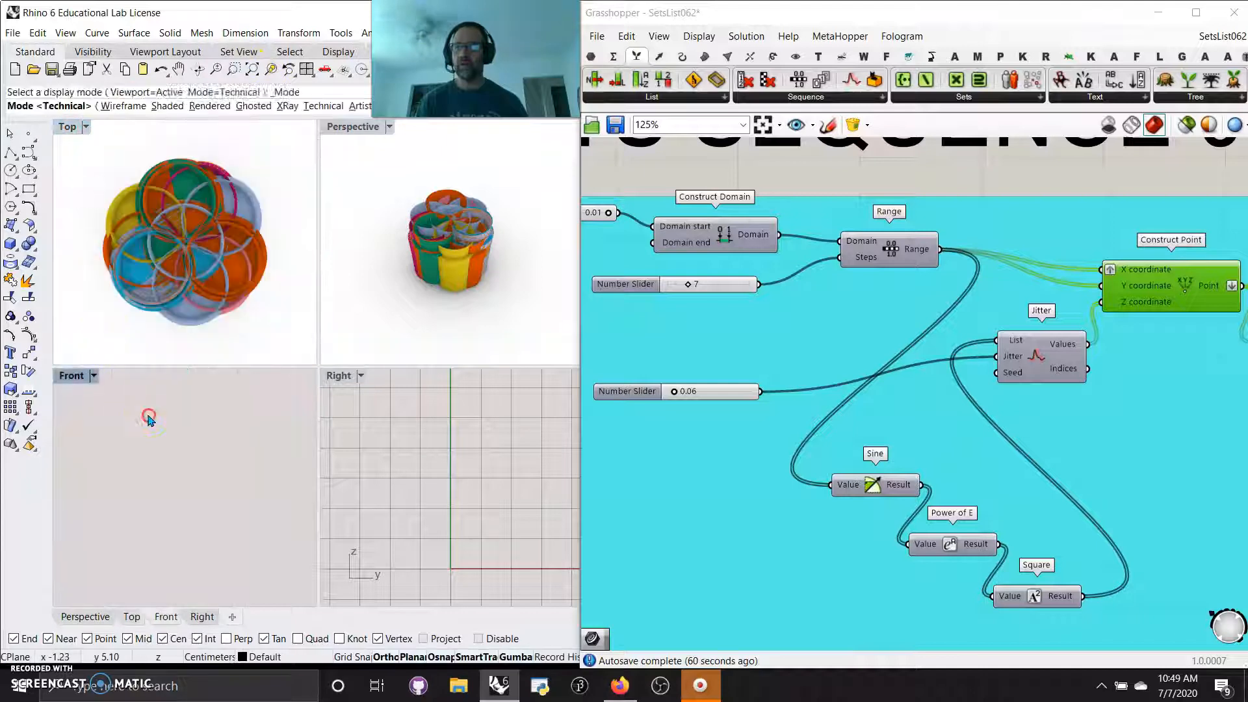
{"action": "right_click", "coordinate": [409, 419]}
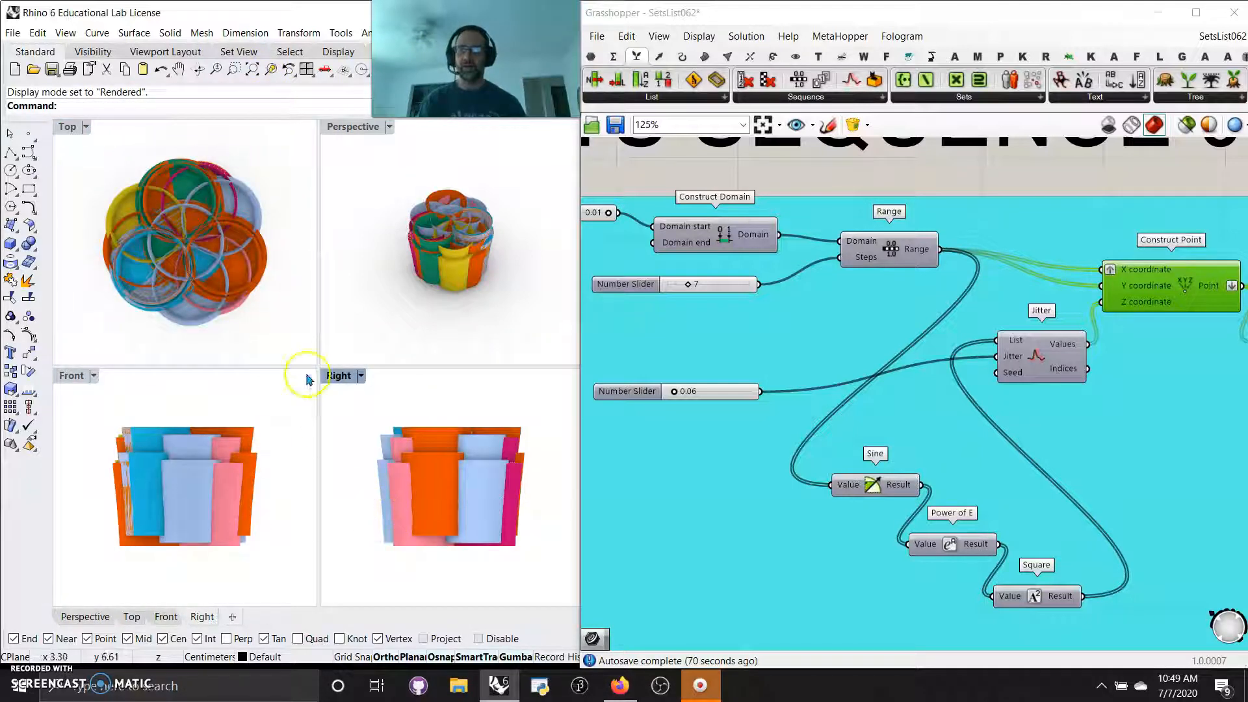
{"action": "scroll", "coordinate": [164, 244], "scroll_direction": "up", "scroll_amount": 4}
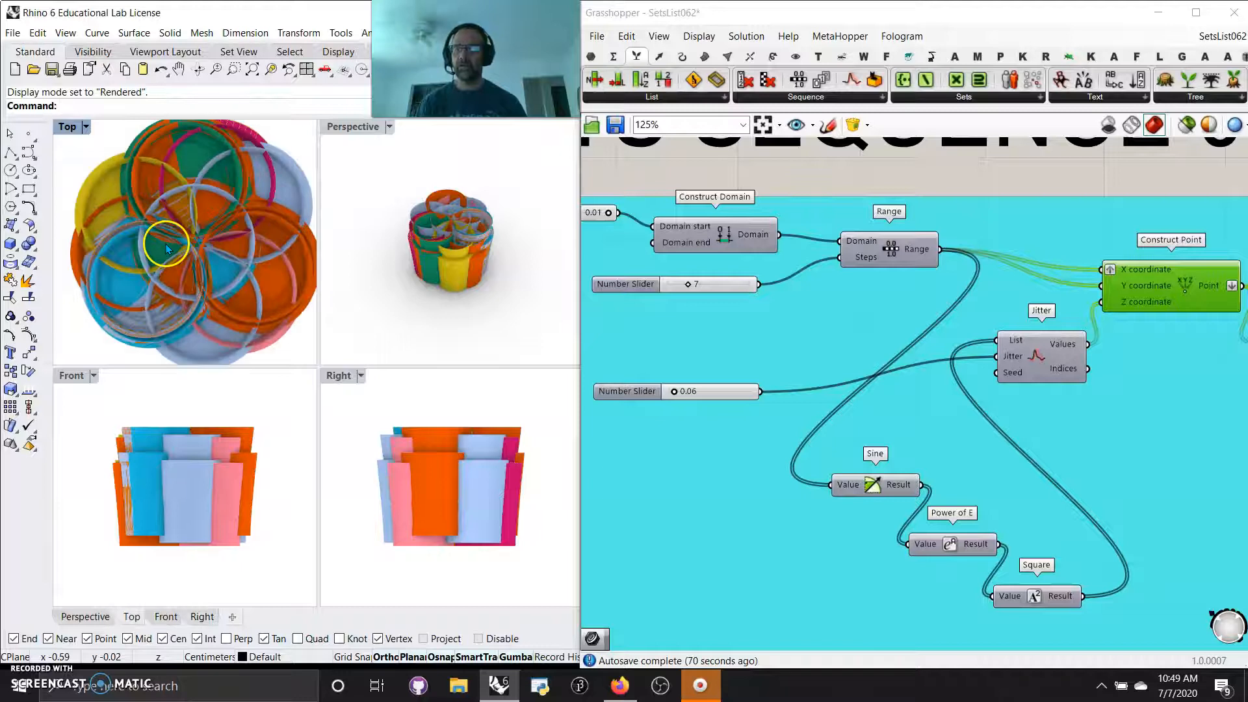
{"action": "scroll", "coordinate": [166, 245], "scroll_direction": "down", "scroll_amount": 4}
Randomize the Gene Pool by 10% and compare the new form across the four rendered viewports
{"action": "right_click_drag", "start_coordinate": [791, 353], "coordinate": [652, 281]}
{"action": "right_click_drag", "start_coordinate": [889, 393], "coordinate": [544, 290]}
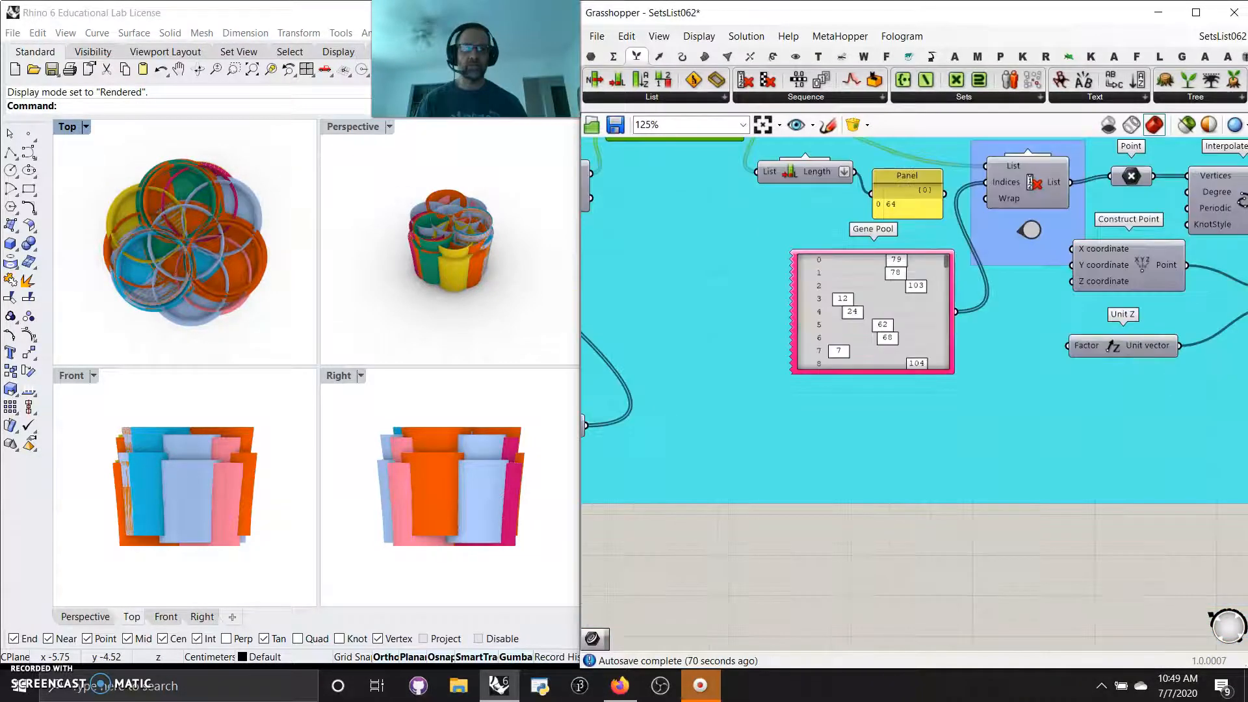
{"action": "right_click", "coordinate": [952, 344]}
{"action": "left_click", "coordinate": [1000, 442]}
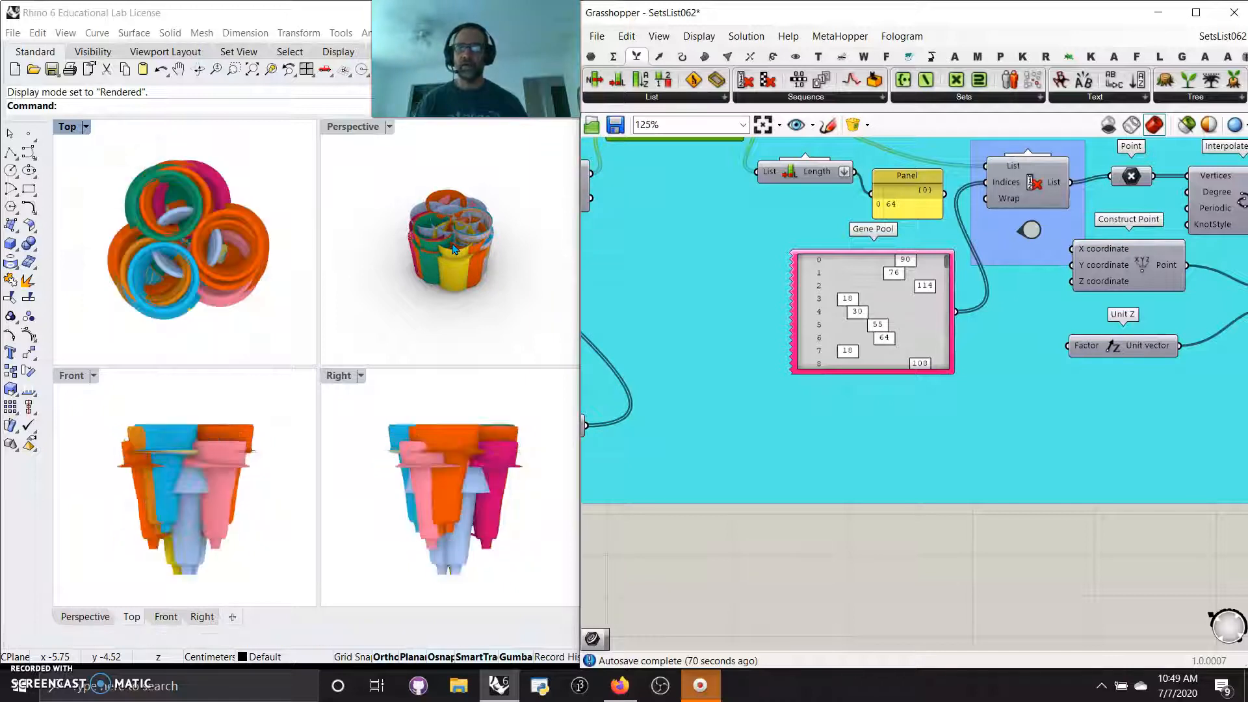
{"action": "right_click_drag", "start_coordinate": [440, 242], "coordinate": [418, 150]}
{"action": "right_click_drag", "start_coordinate": [470, 256], "coordinate": [426, 286]}
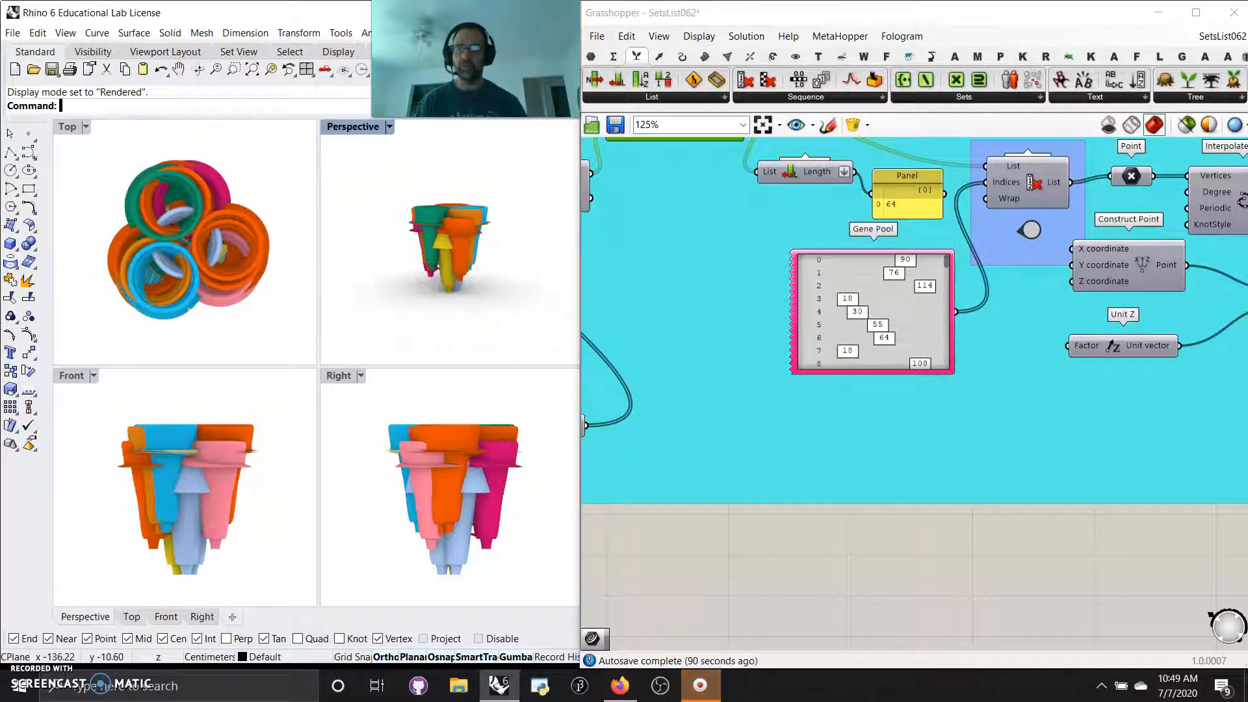
Maximize the Perspective viewport, frame the form from above, and spin it with Turntable at a speed of -26
{"action": "double_click", "coordinate": [368, 128]}
{"action": "right_click_drag", "start_coordinate": [306, 427], "coordinate": [307, 429]}
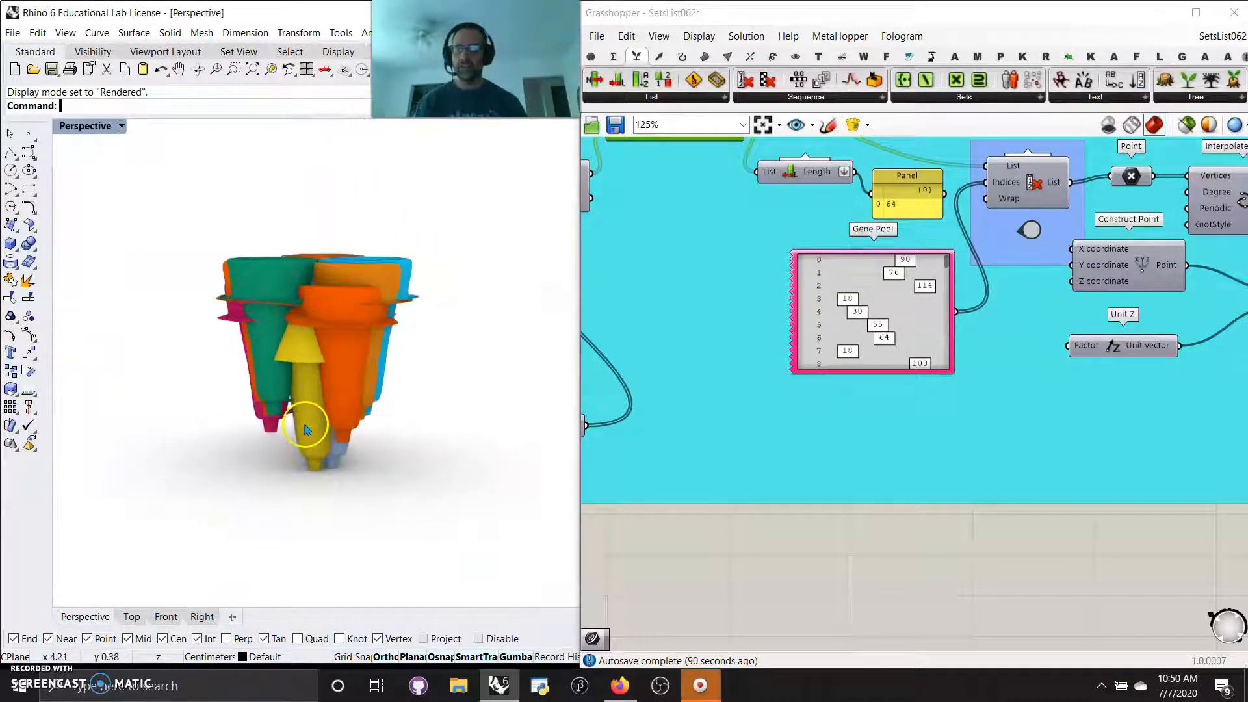
{"action": "scroll", "coordinate": [305, 427], "scroll_direction": "up", "scroll_amount": 4}
{"action": "right_click_drag", "start_coordinate": [313, 376], "coordinate": [302, 399]}
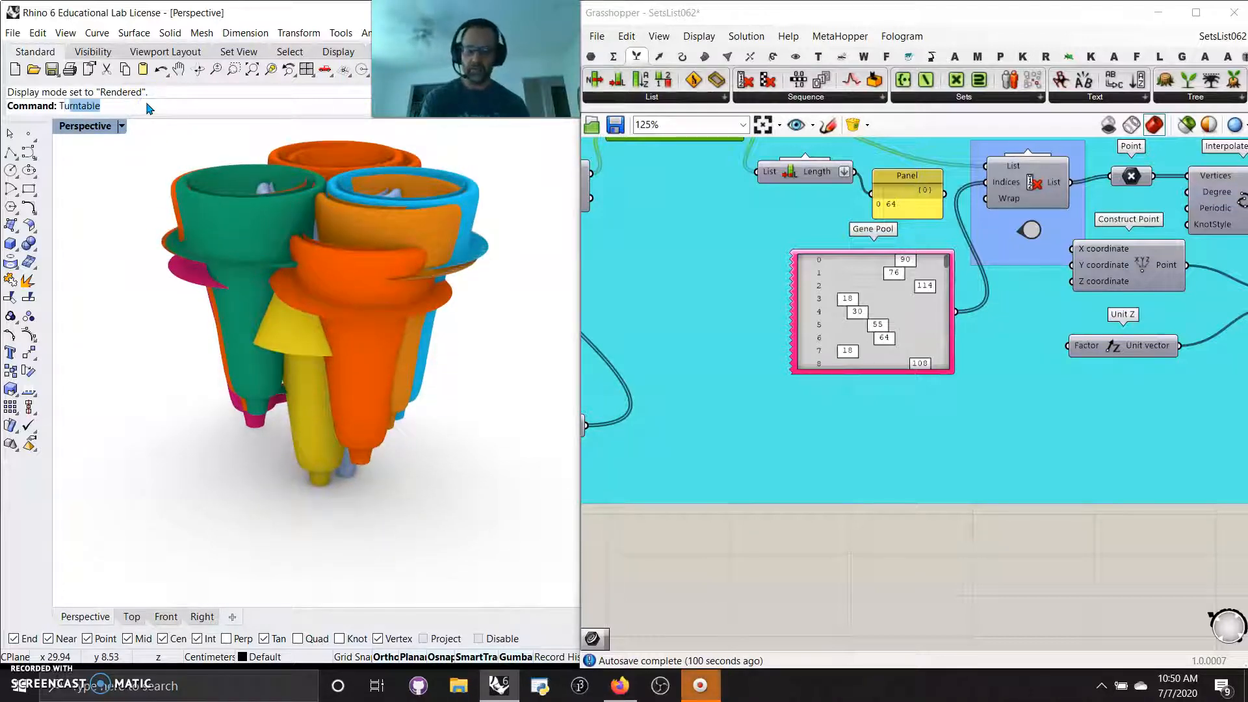
{"action": "key", "text": "Return"}
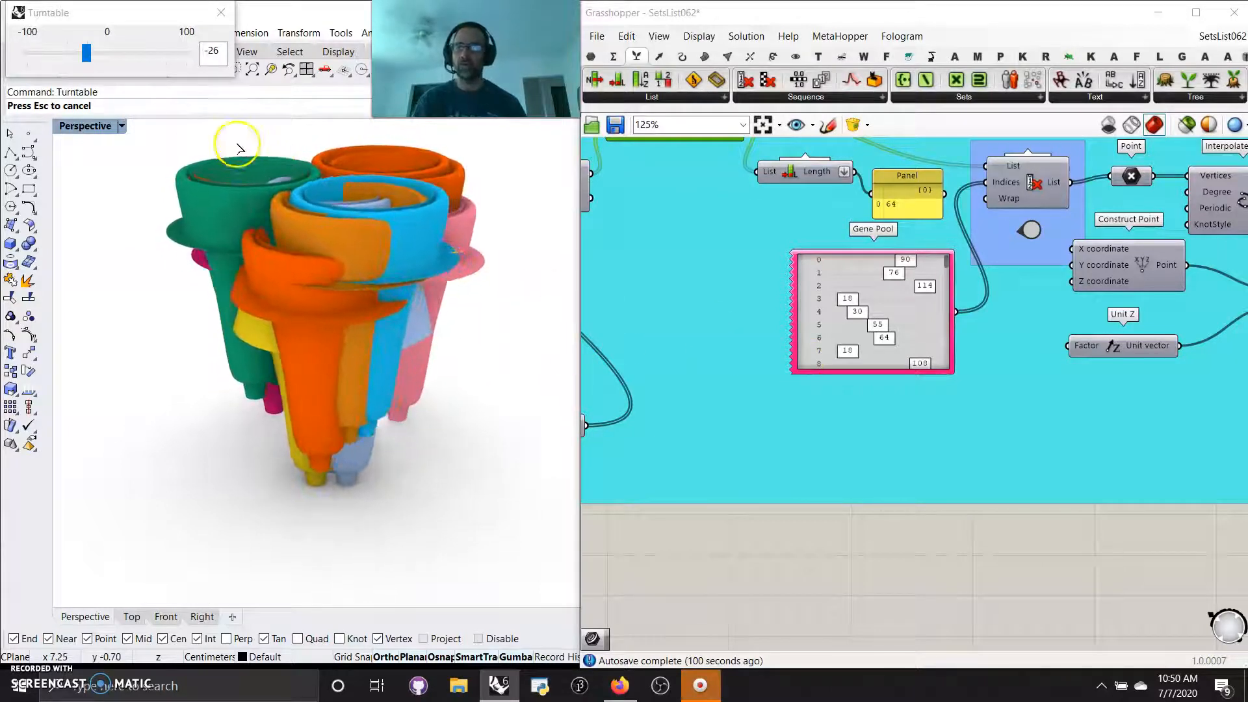
Review the definition from the Cull Index through Revolution and Extrude, and then the whole SETS SEQUENCE 062/1001 layout
{"action": "right_click_drag", "start_coordinate": [1003, 541], "coordinate": [758, 572]}
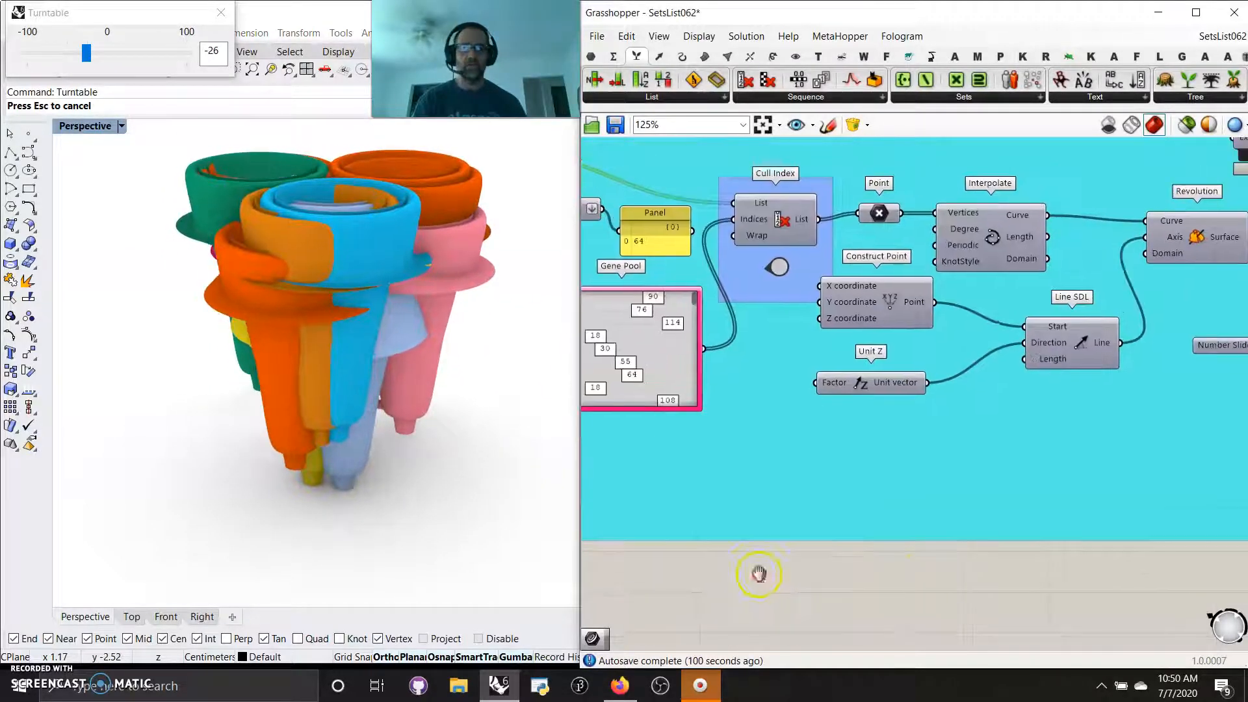
{"action": "right_click_drag", "start_coordinate": [1211, 500], "coordinate": [820, 501]}
{"action": "right_click_drag", "start_coordinate": [1196, 460], "coordinate": [819, 459]}
{"action": "right_click_drag", "start_coordinate": [1106, 416], "coordinate": [902, 429]}
{"action": "right_click_drag", "start_coordinate": [991, 401], "coordinate": [1042, 399]}
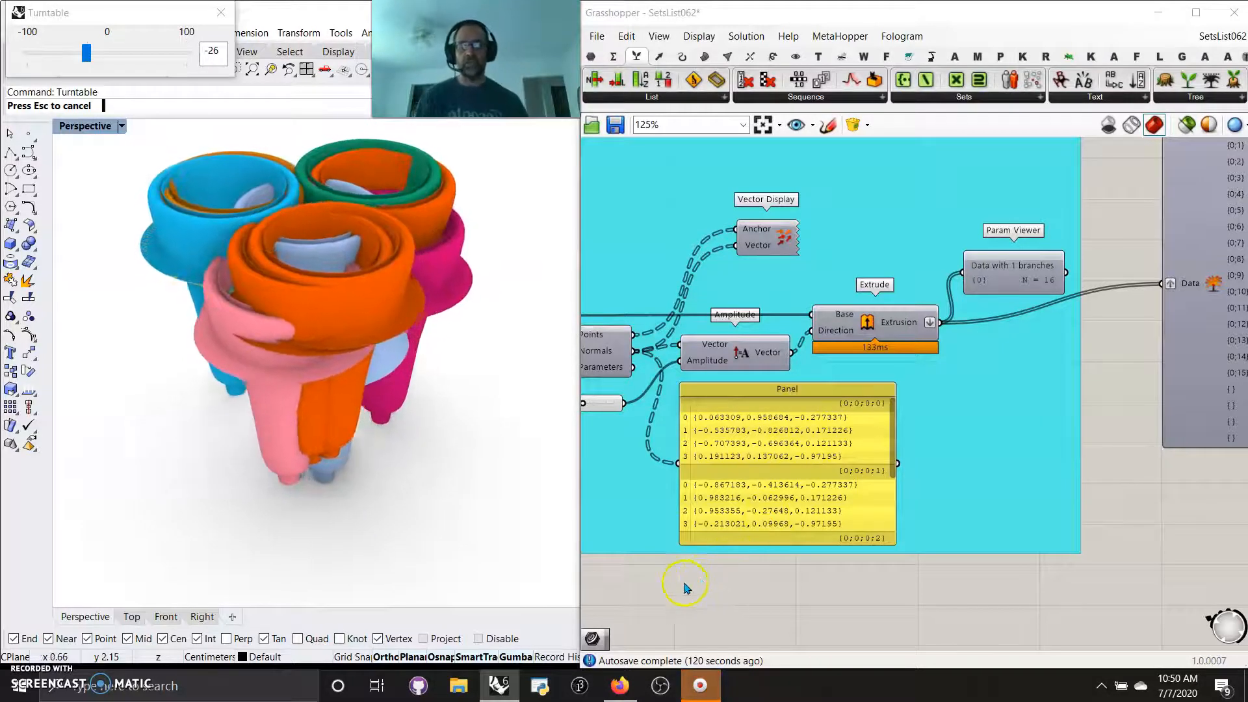
{"action": "right_click_drag", "start_coordinate": [659, 596], "coordinate": [906, 571]}
{"action": "right_click_drag", "start_coordinate": [686, 578], "coordinate": [920, 598]}
{"action": "right_click_drag", "start_coordinate": [660, 605], "coordinate": [897, 607]}
{"action": "right_click_drag", "start_coordinate": [705, 619], "coordinate": [936, 623]}
{"action": "scroll", "coordinate": [911, 623], "scroll_direction": "down", "scroll_amount": 3}
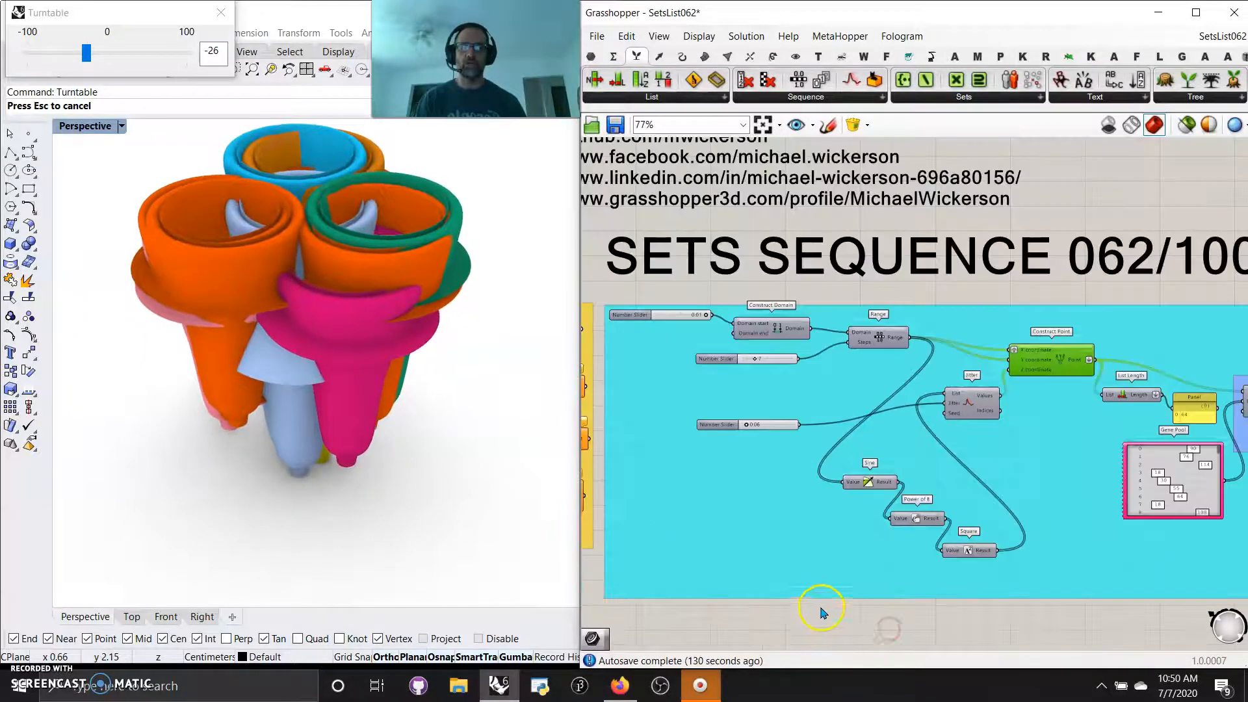
{"action": "scroll", "coordinate": [845, 618], "scroll_direction": "down", "scroll_amount": 2}
{"action": "scroll", "coordinate": [878, 592], "scroll_direction": "down", "scroll_amount": 3}
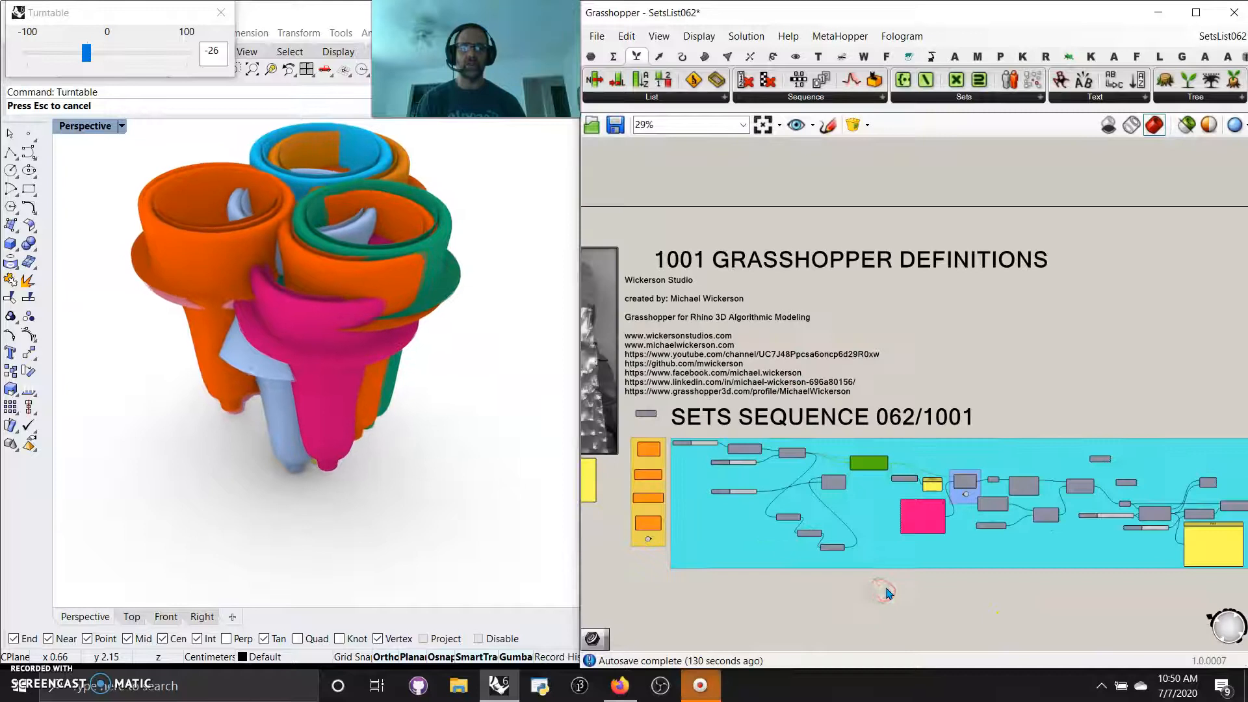
{"action": "scroll", "coordinate": [888, 592], "scroll_direction": "down", "scroll_amount": 2}
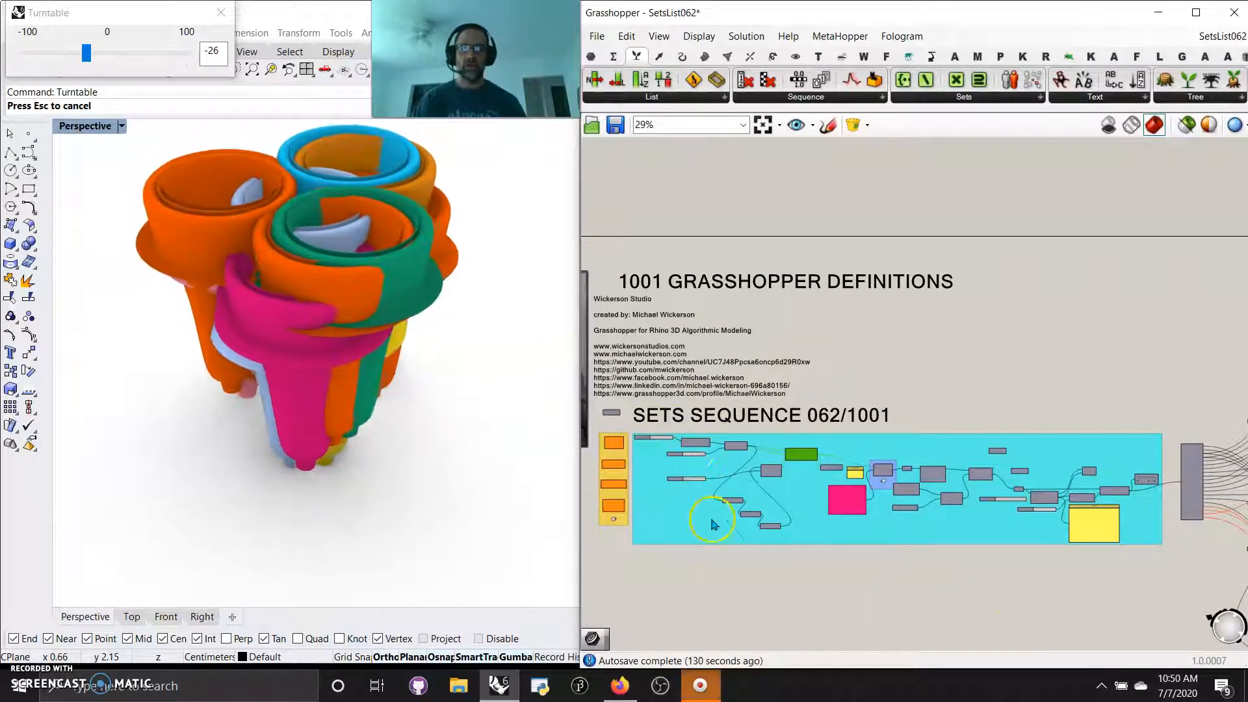